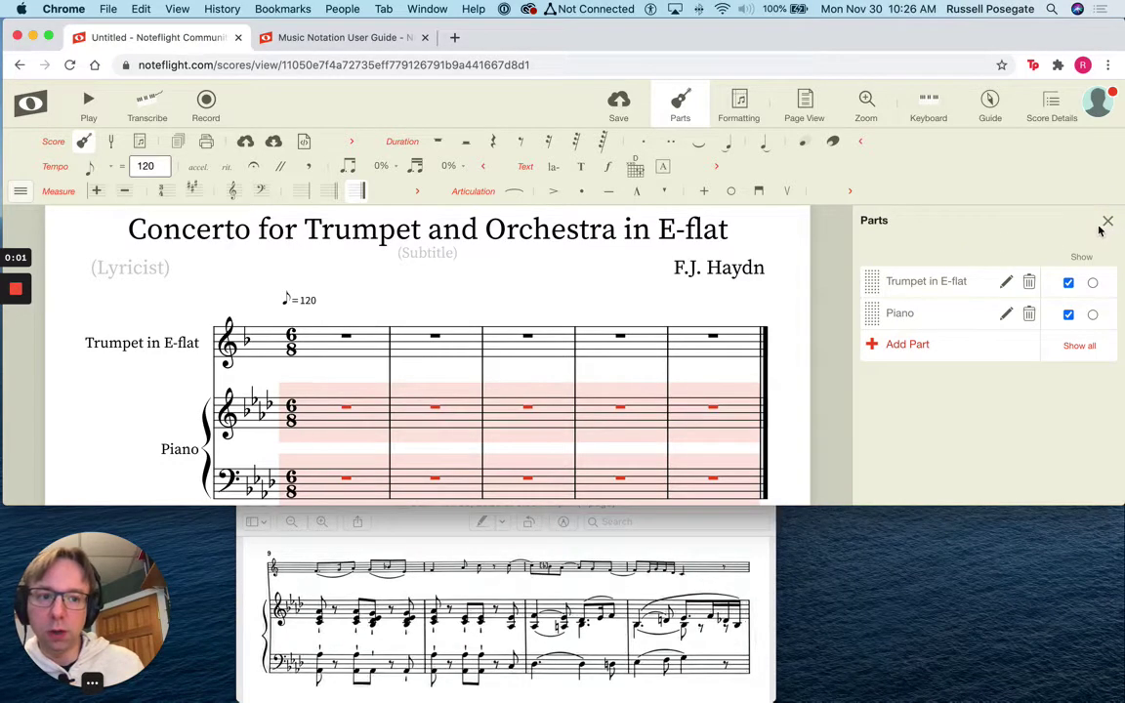
# Close the Parts panel and start note entry in the trumpet's measure 1.
pyautogui.click(1108, 222)
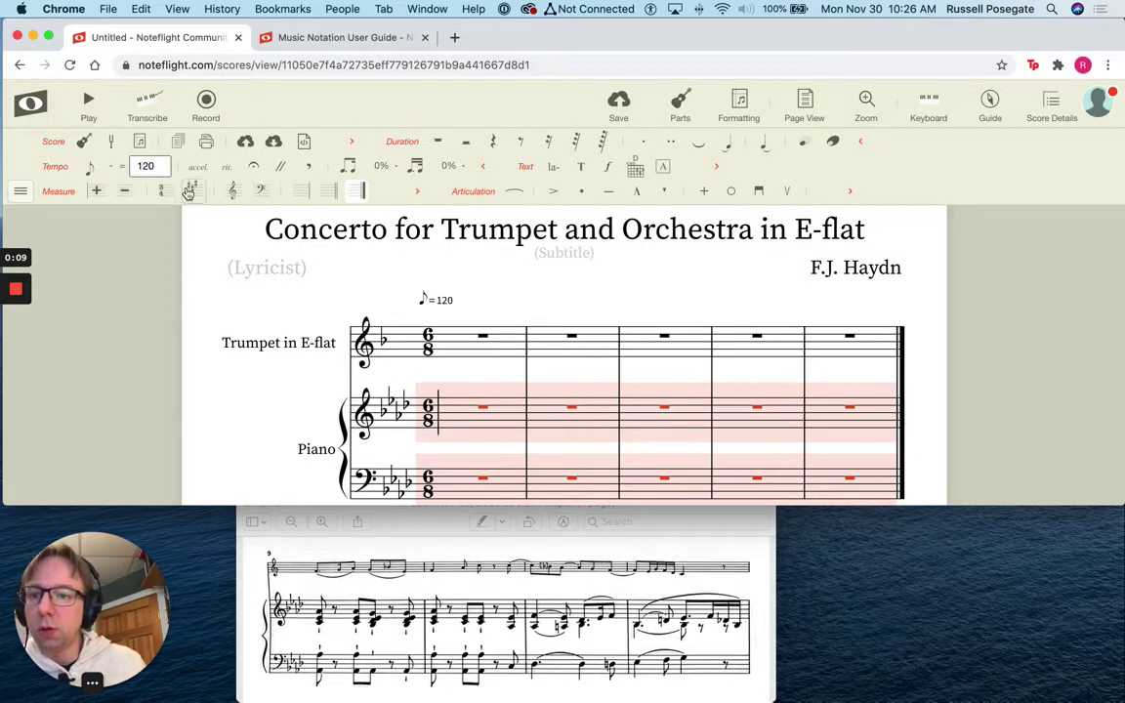
pyautogui.click(481, 336)
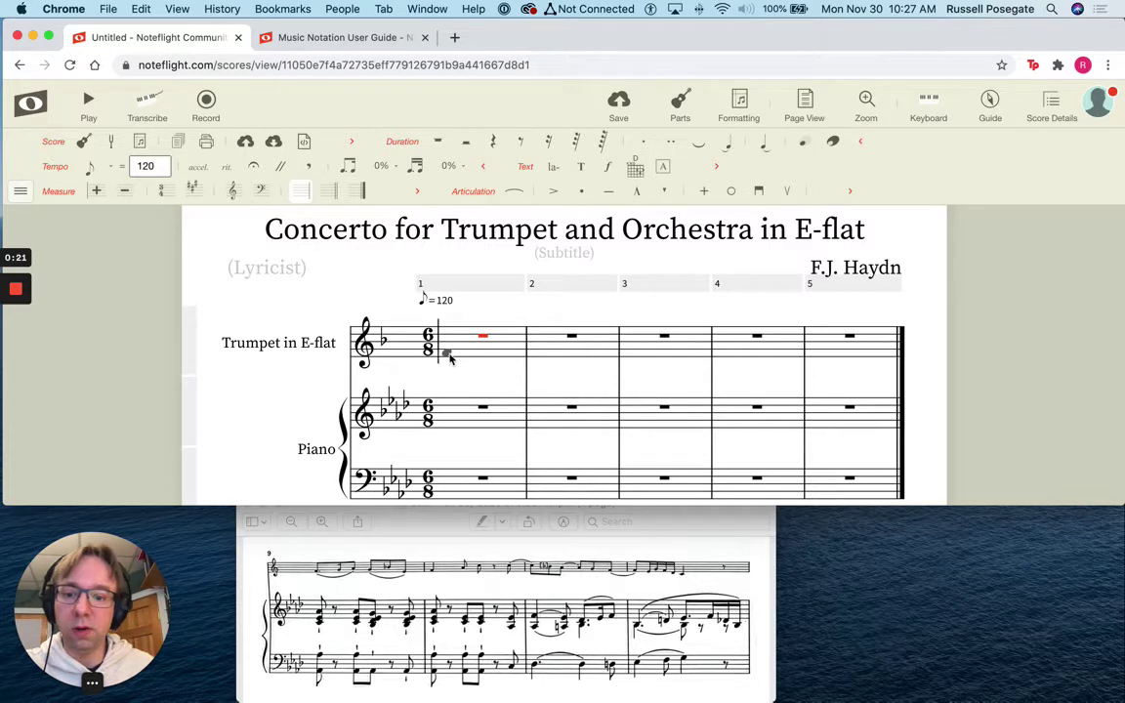
# Enter a dotted F in trumpet measure 1, followed by a beamed eighth note.
pyautogui.click(447, 354)
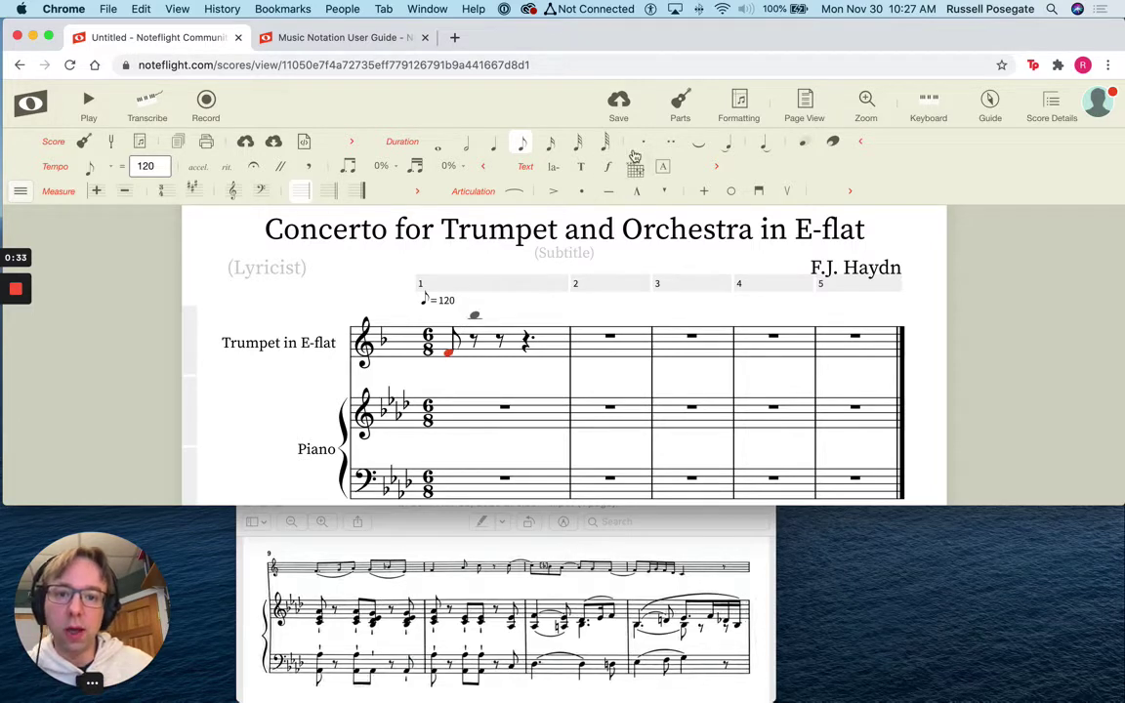
pyautogui.click(643, 146)
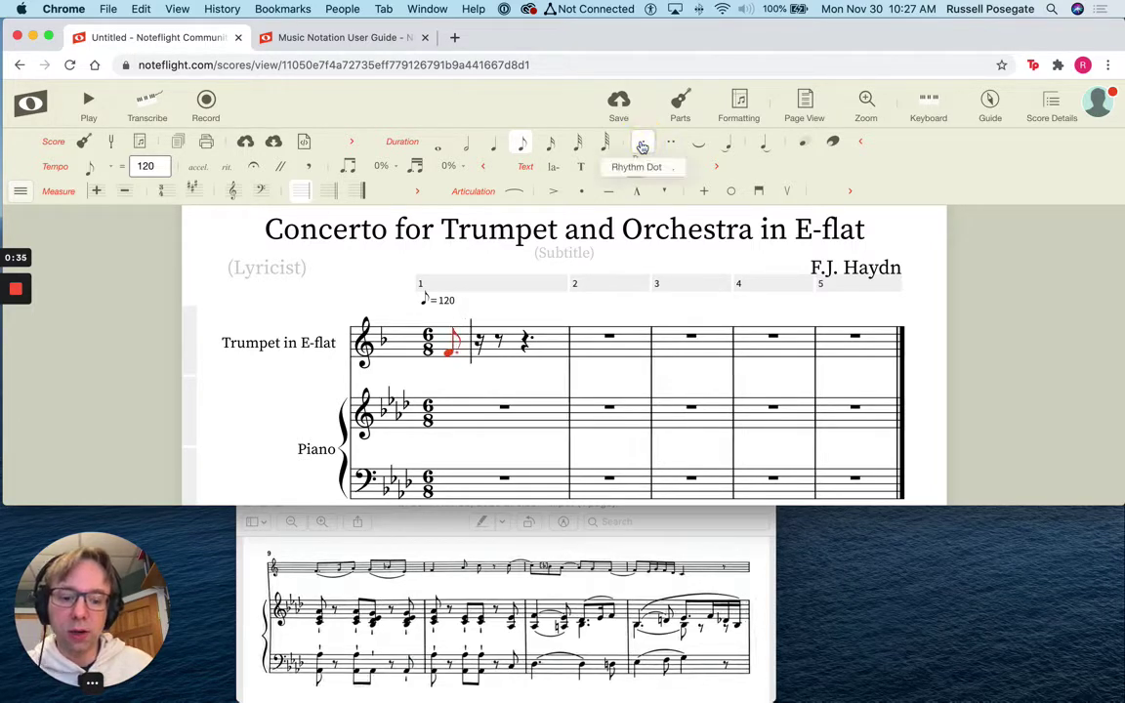
pyautogui.click(643, 147)
pyautogui.click(643, 146)
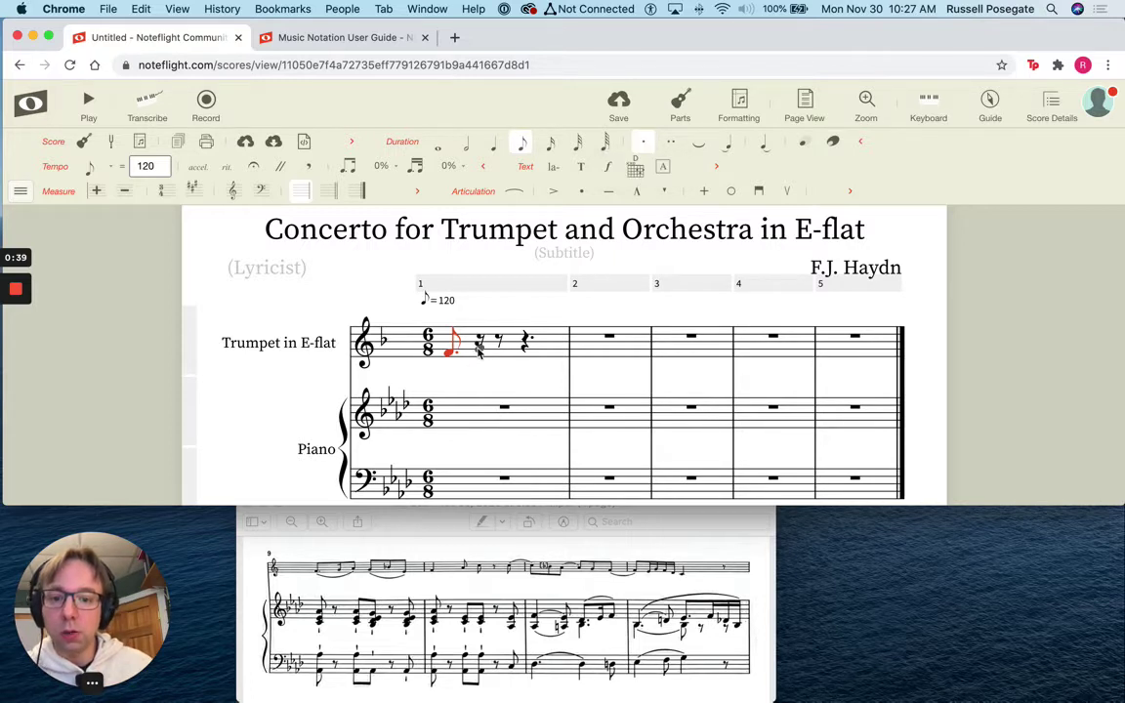
pyautogui.click(483, 356)
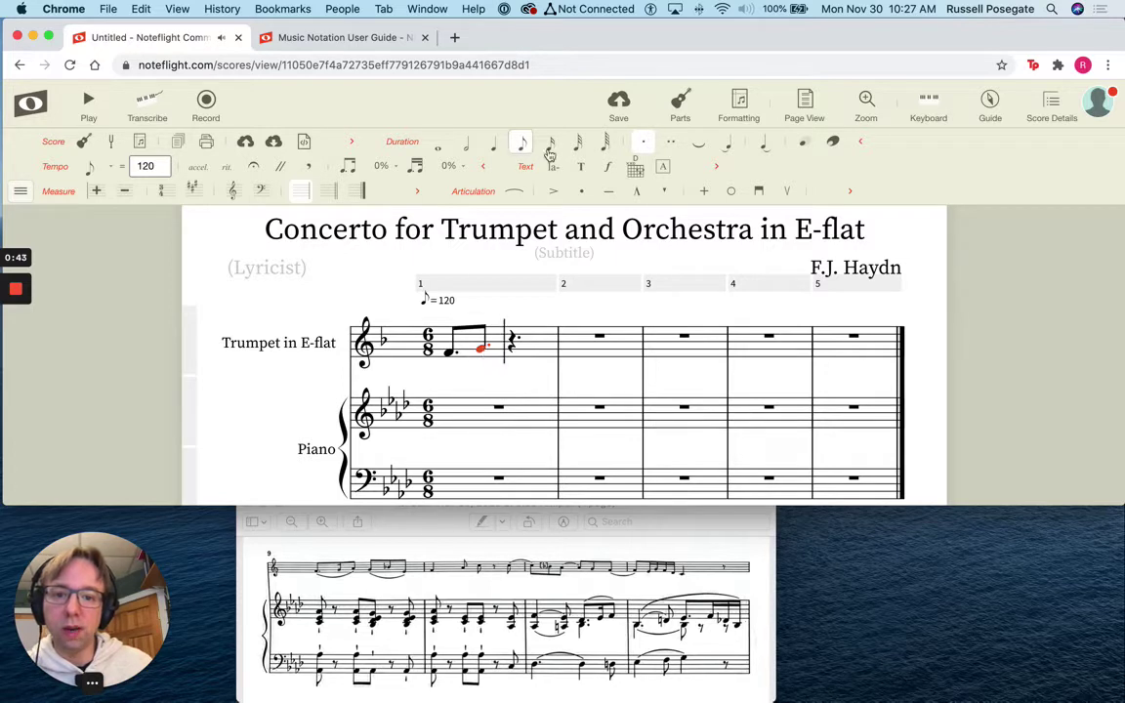
pyautogui.click(579, 143)
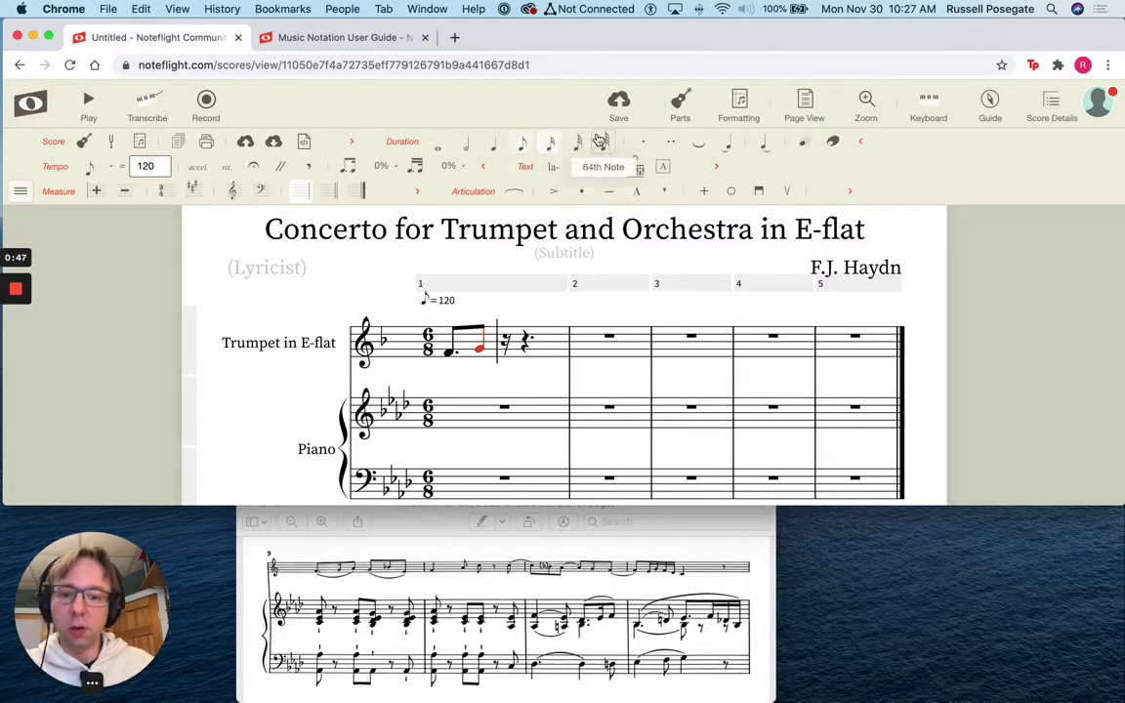
pyautogui.press('5')
pyautogui.press('4')
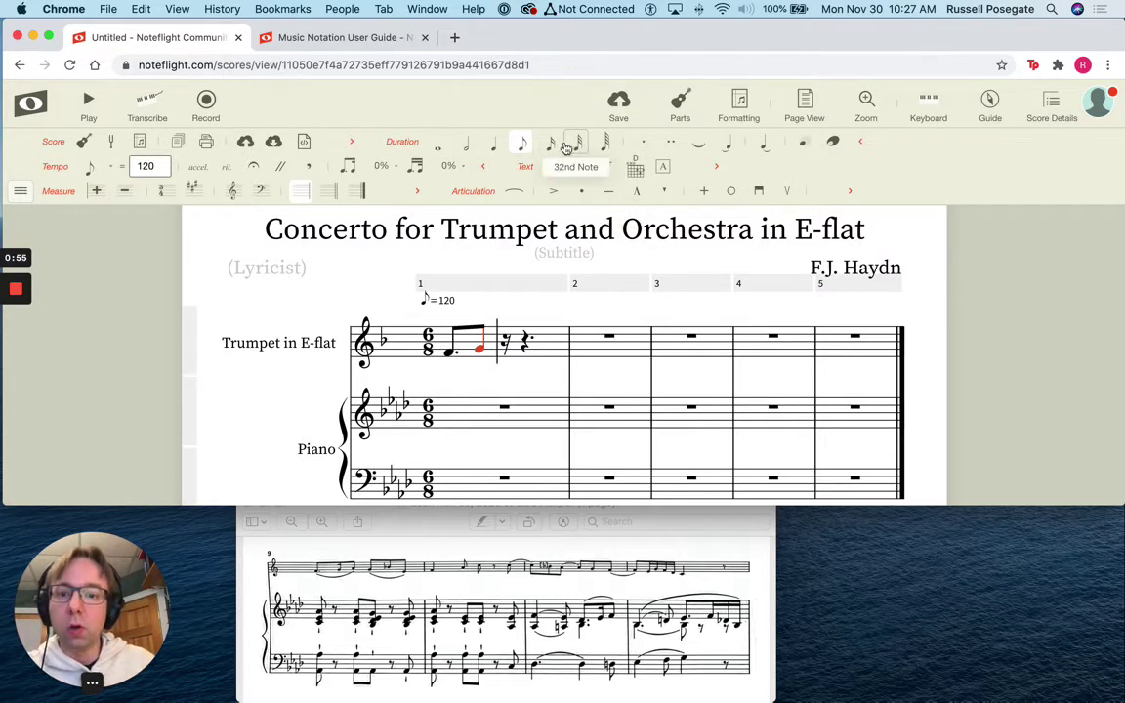
# Complete trumpet measure 1 with sixteenth and eighth notes for the remaining beamed run.
pyautogui.click(553, 144)
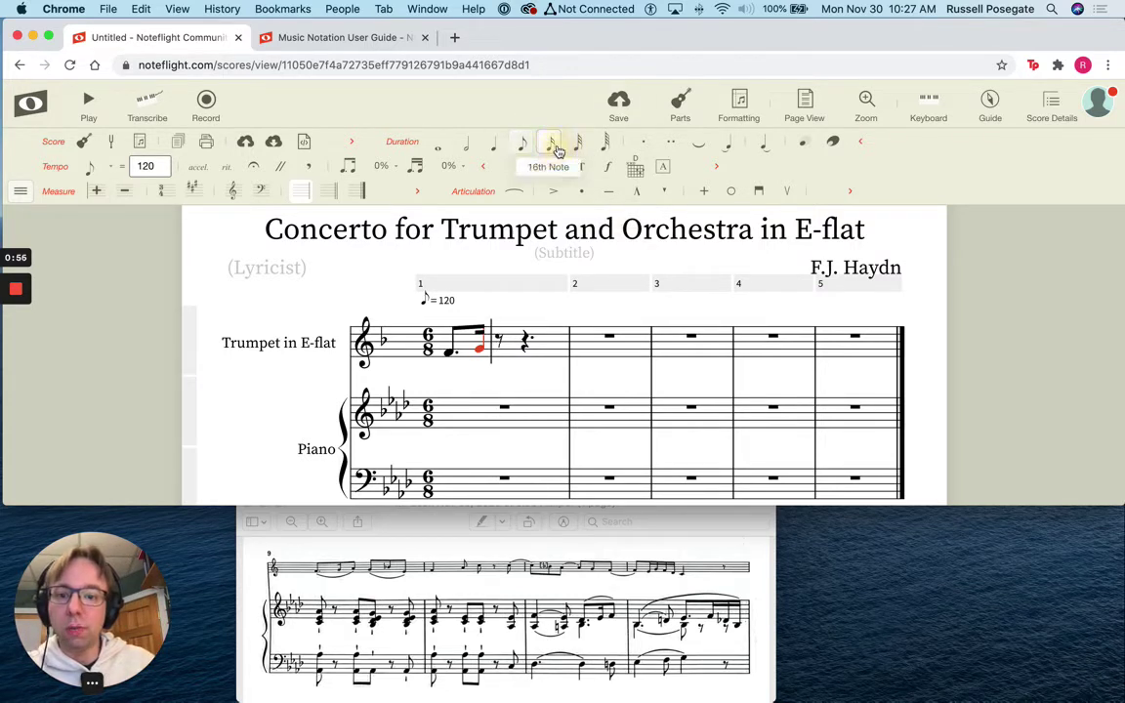
pyautogui.click(500, 347)
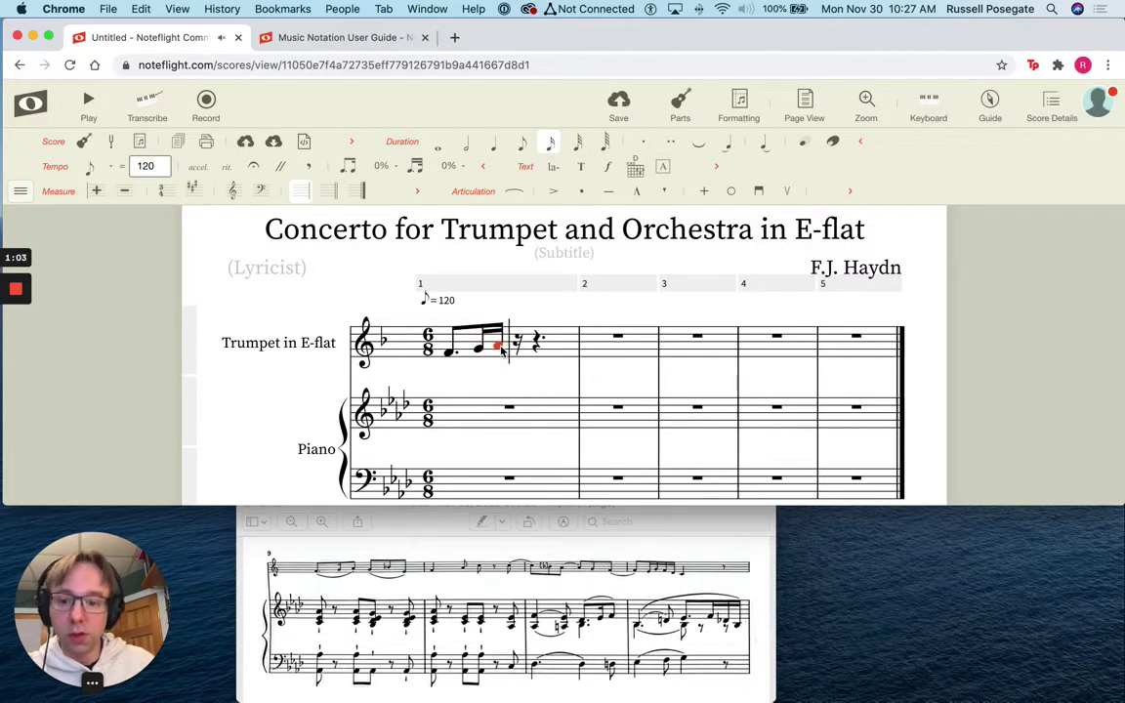
pyautogui.press('4')
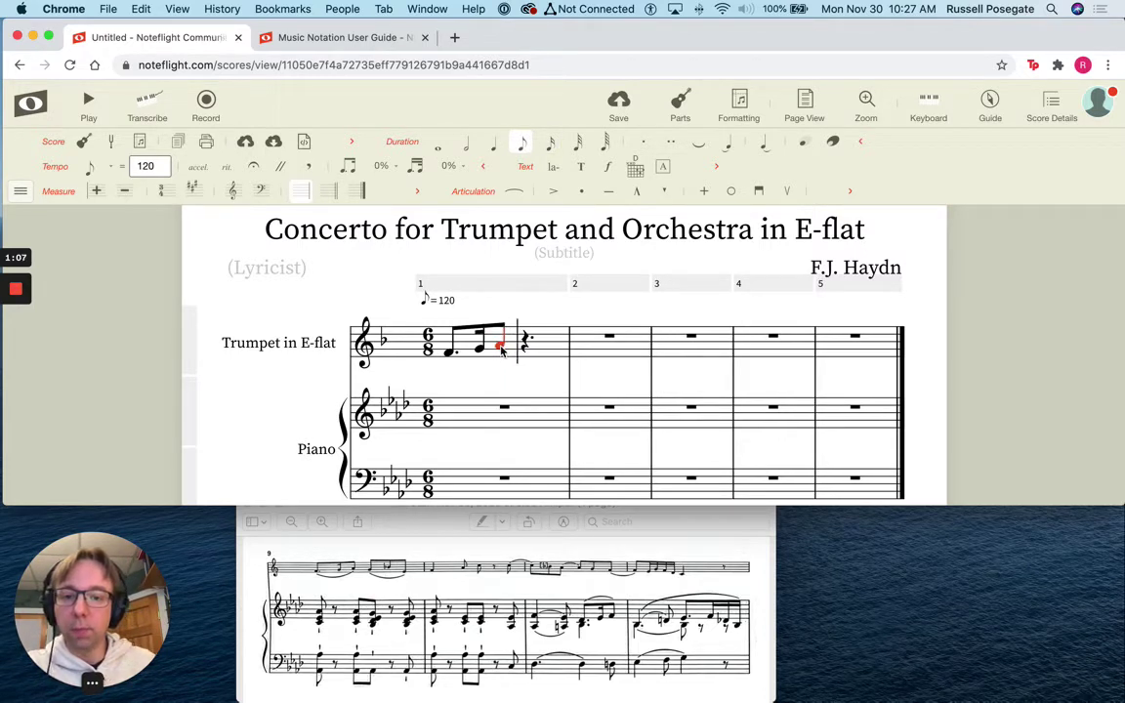
pyautogui.press('3')
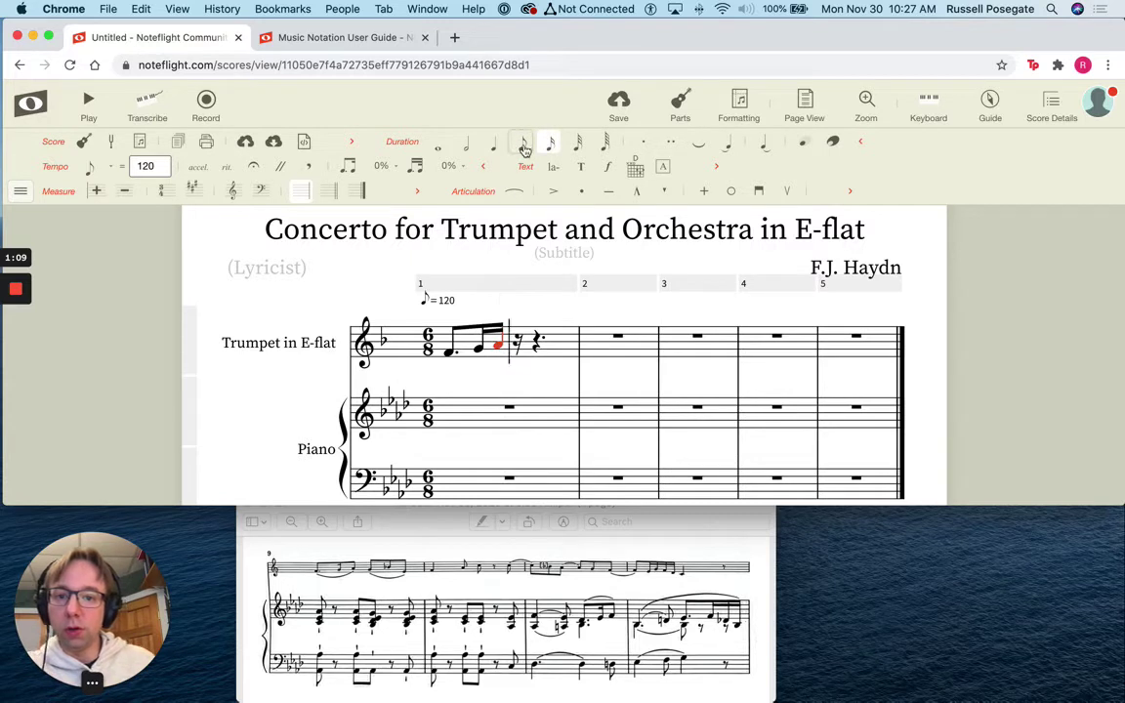
pyautogui.click(523, 145)
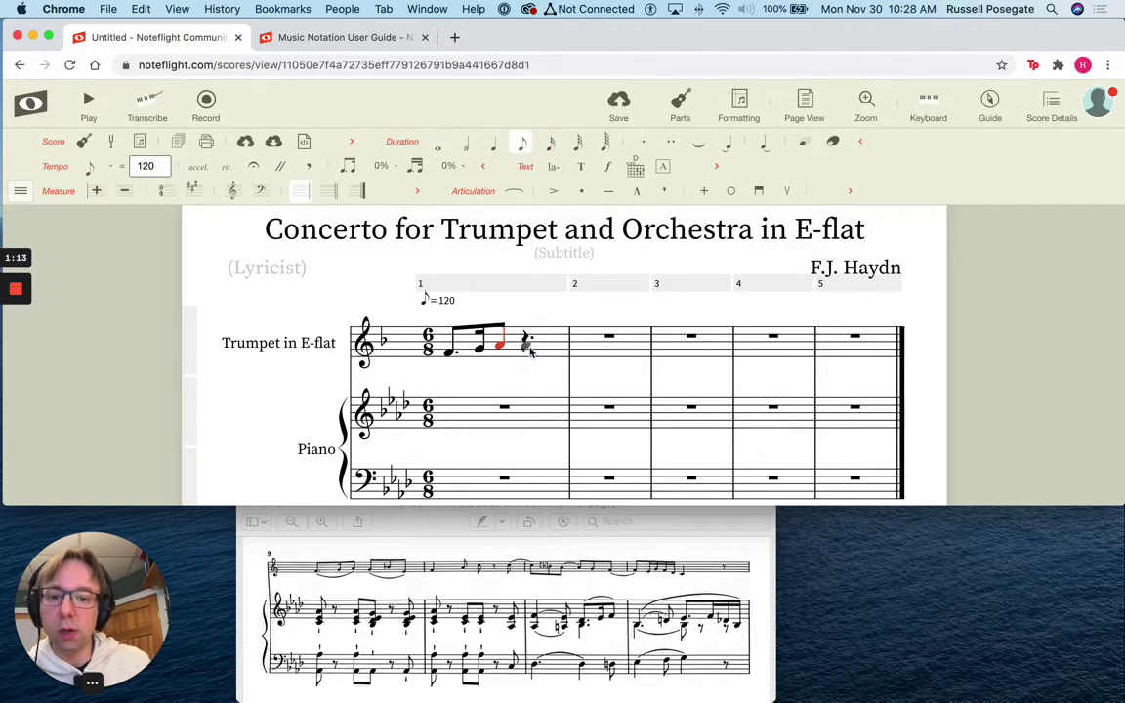
pyautogui.click(525, 351)
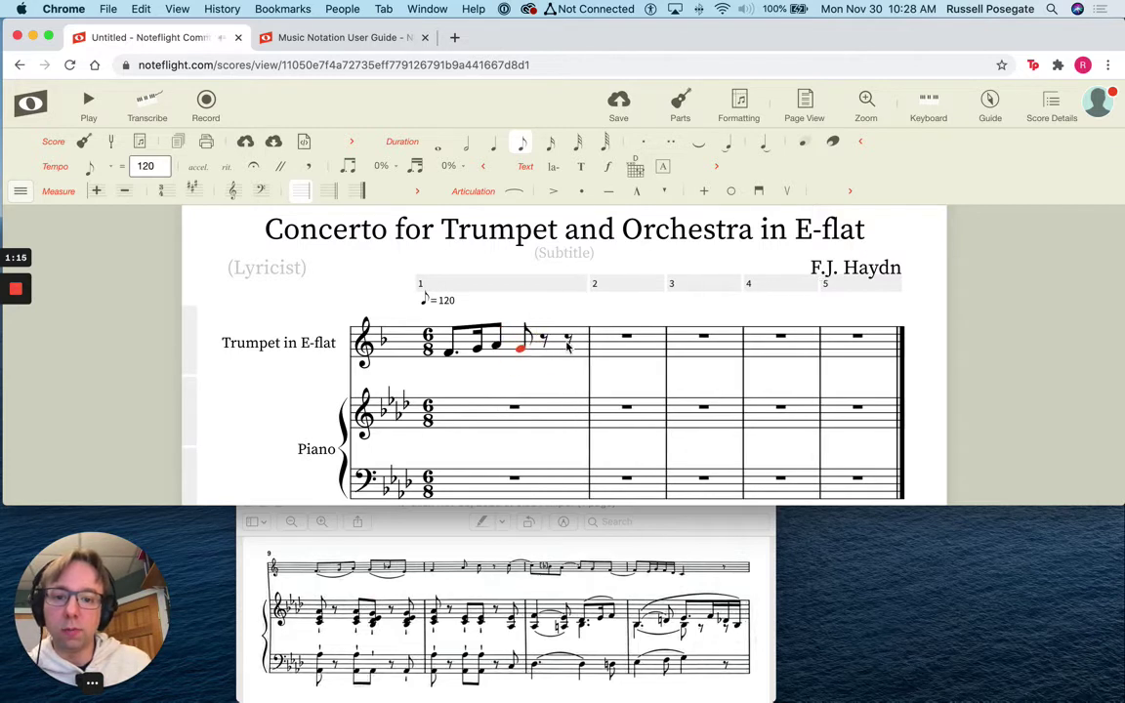
pyautogui.click(544, 340)
pyautogui.click(570, 359)
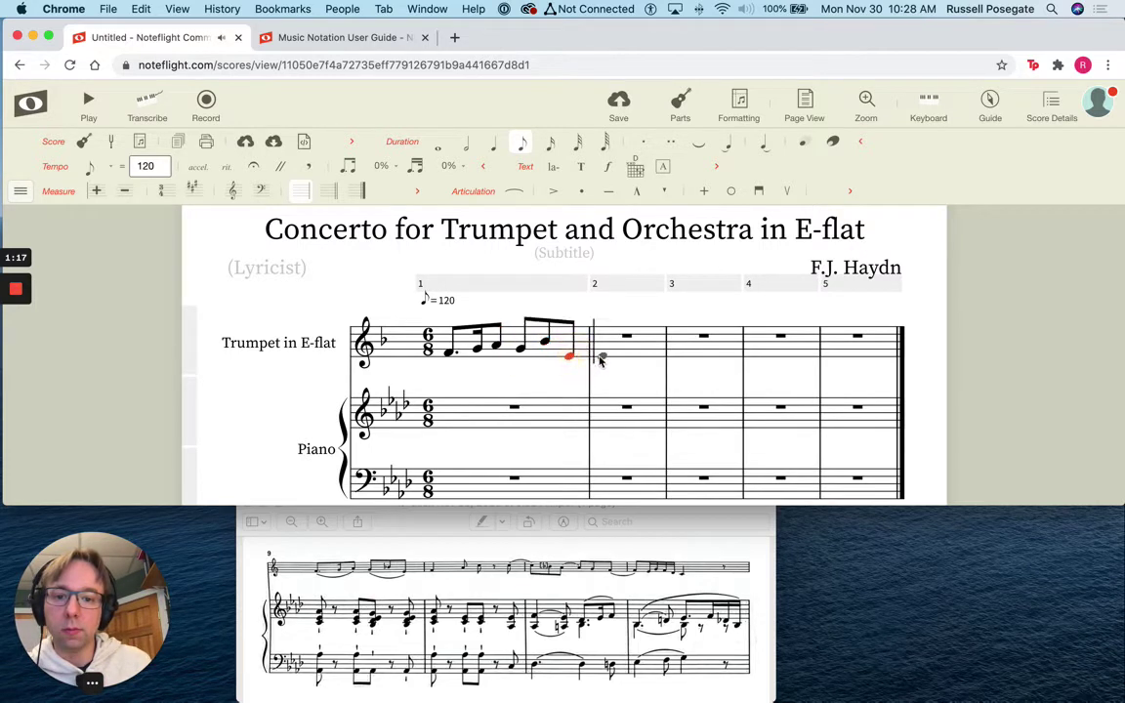
# Enter a quarter note and two eighth notes in trumpet measure 2, leaving eighth rests.
pyautogui.click(593, 354)
pyautogui.press('4')
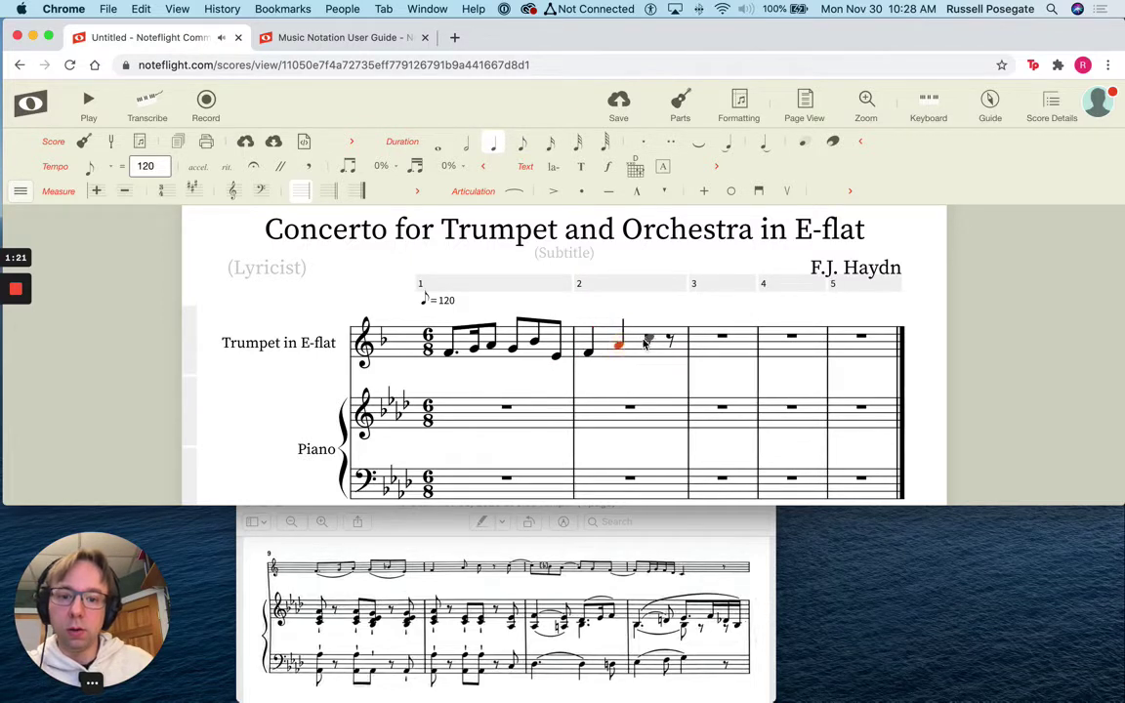
pyautogui.click(643, 340)
pyautogui.press('4')
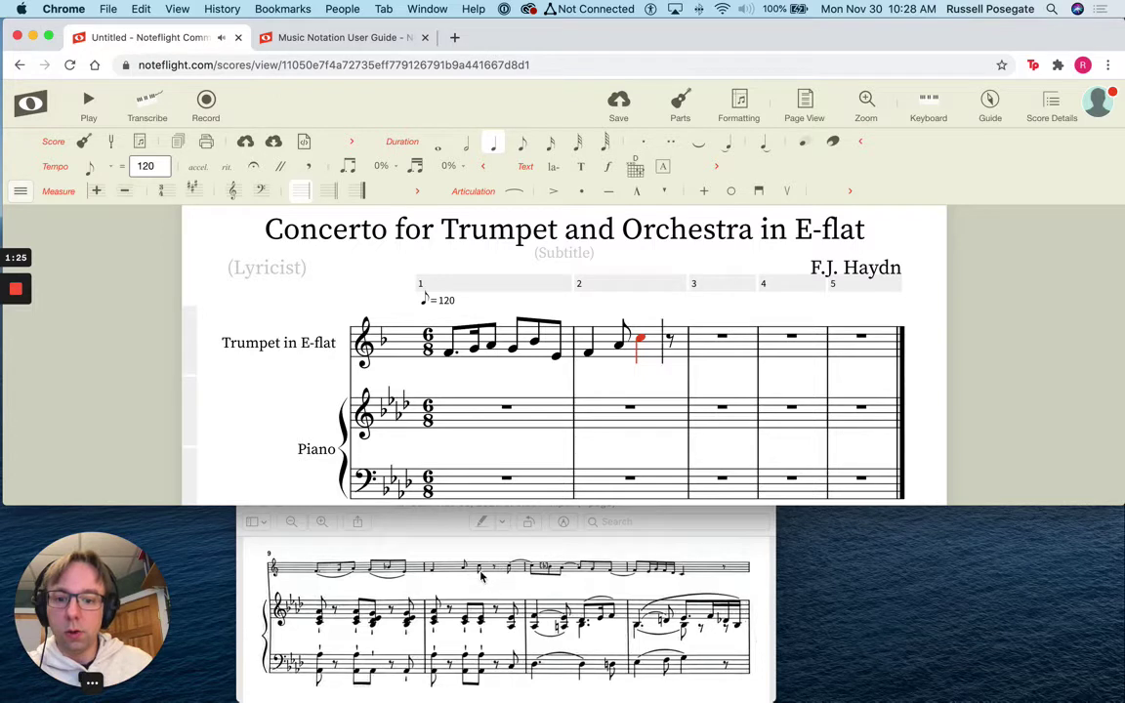
pyautogui.press('3')
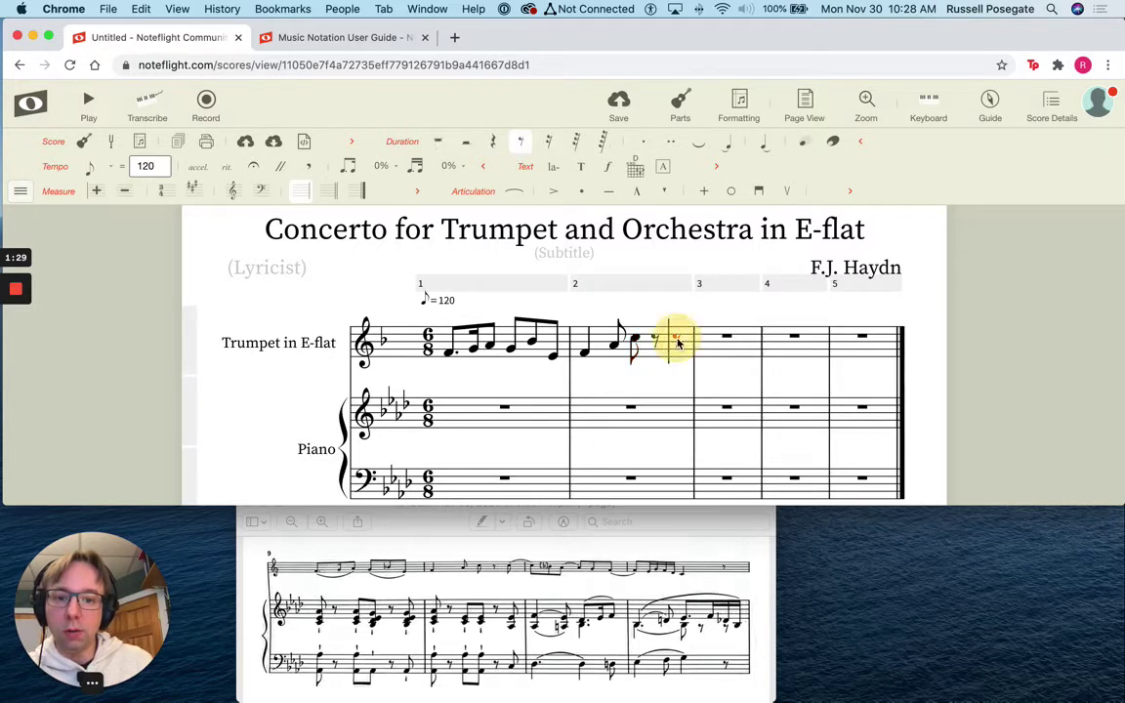
pyautogui.click(677, 340)
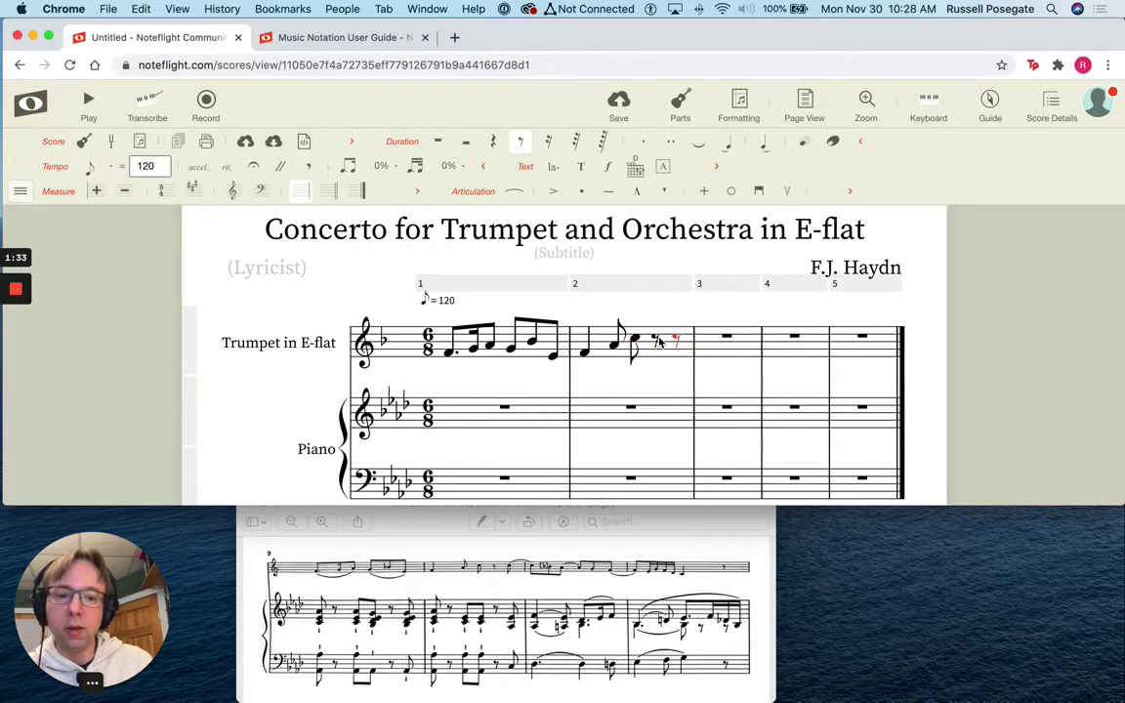
pyautogui.click(653, 338)
pyautogui.moveTo(657, 339)
pyautogui.mouseDown()
pyautogui.moveTo(655, 384)
pyautogui.moveTo(655, 318)
pyautogui.mouseUp()
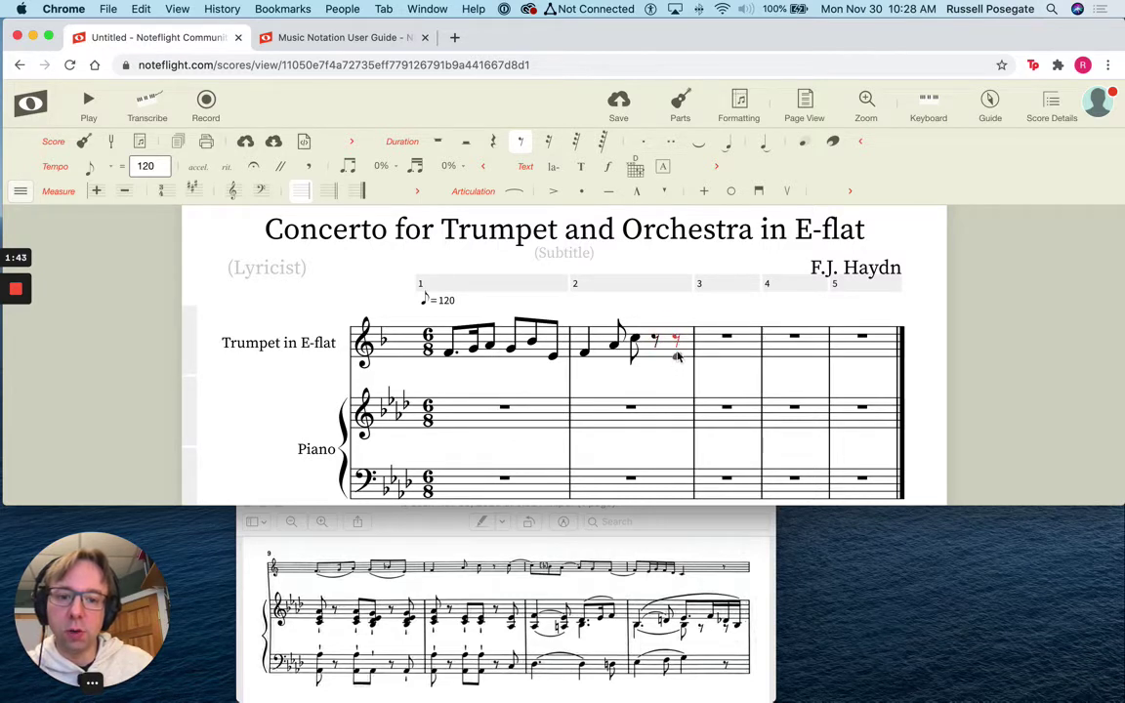
# Turn measure 2's last rest into an eighth tied into measure 3, then fill measure 3.
pyautogui.click(677, 341)
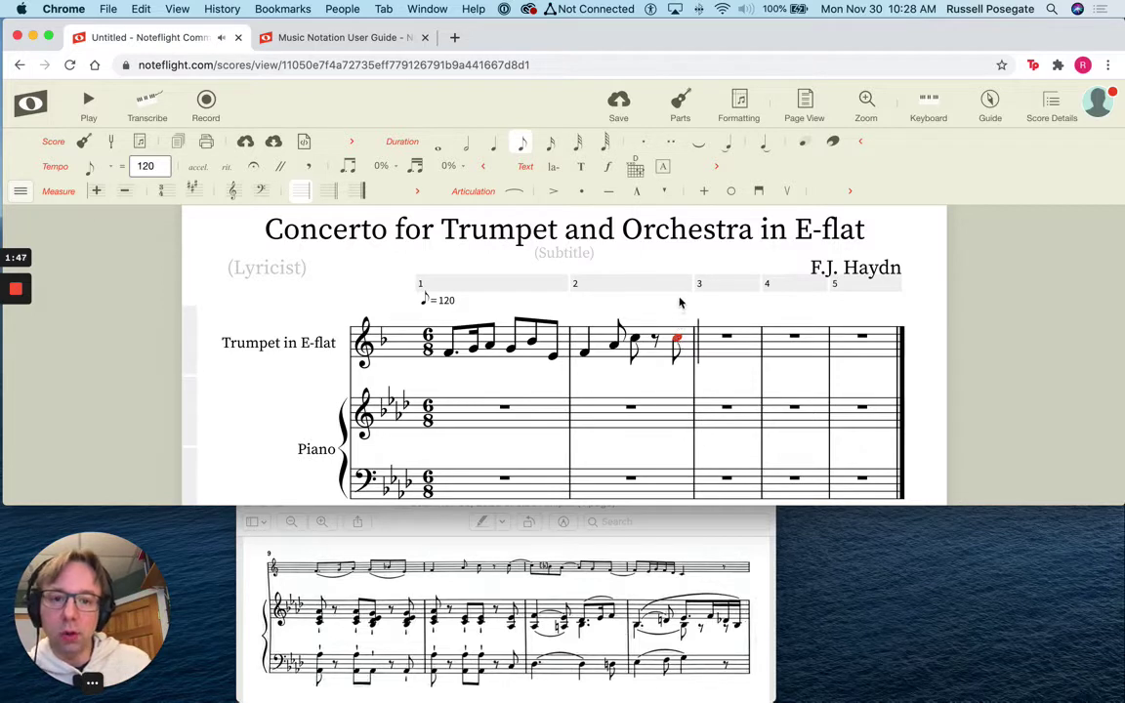
pyautogui.click(699, 146)
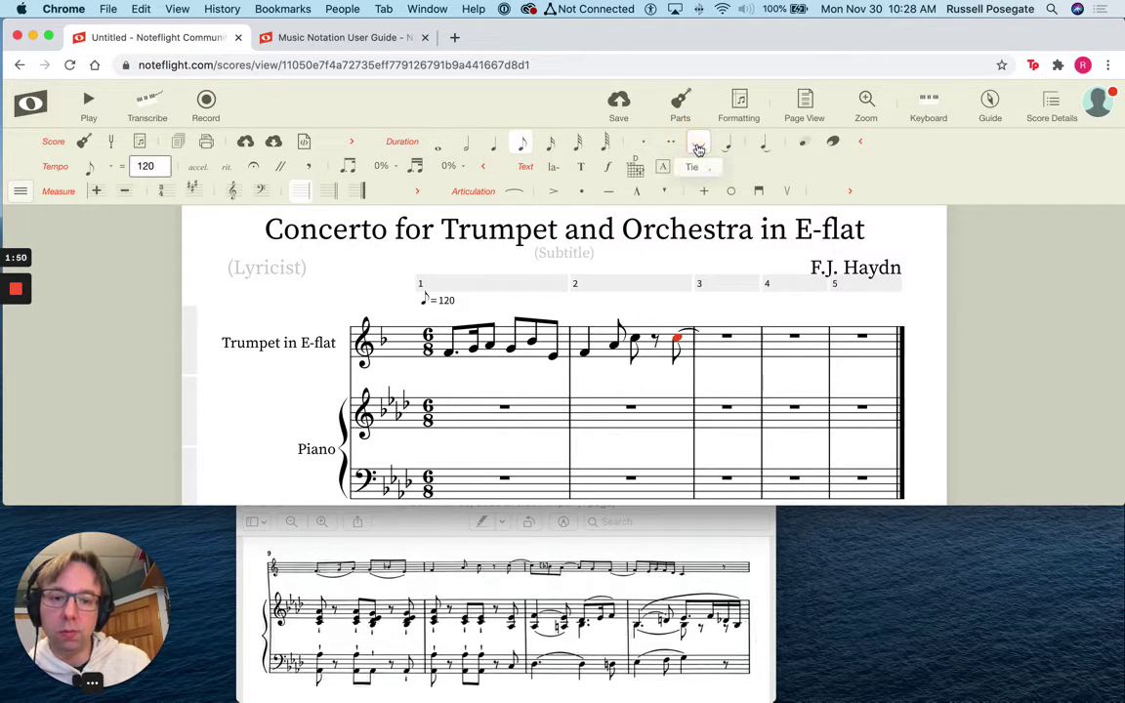
pyautogui.click(702, 342)
pyautogui.click(719, 344)
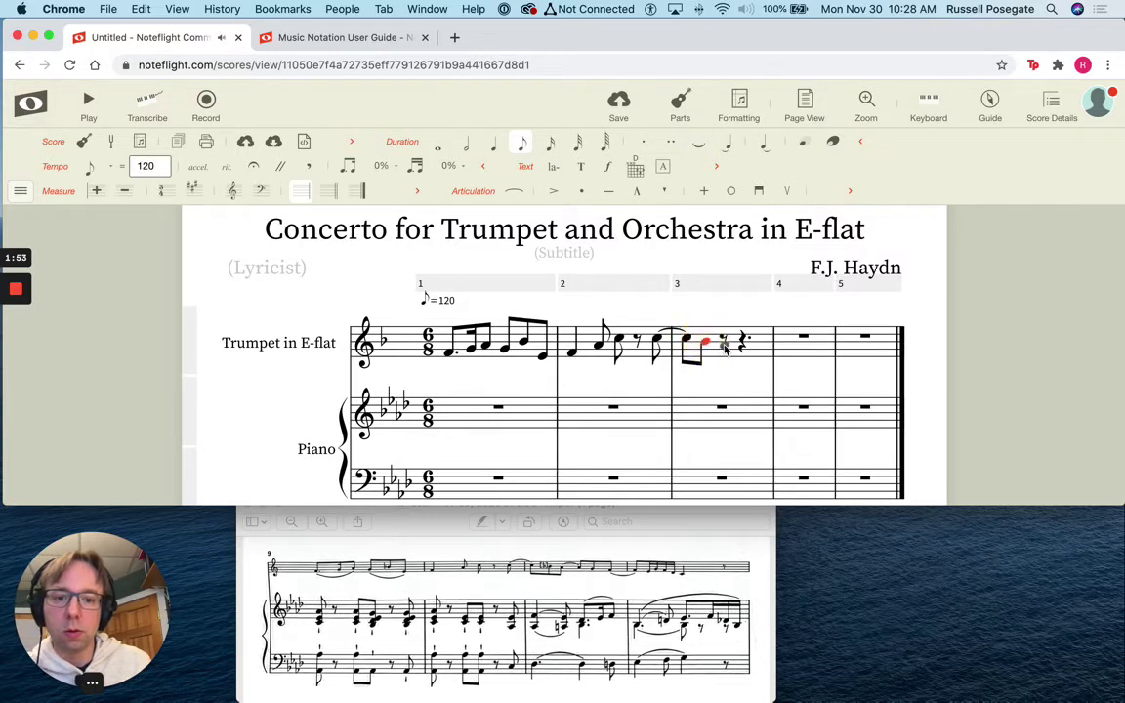
pyautogui.click(725, 346)
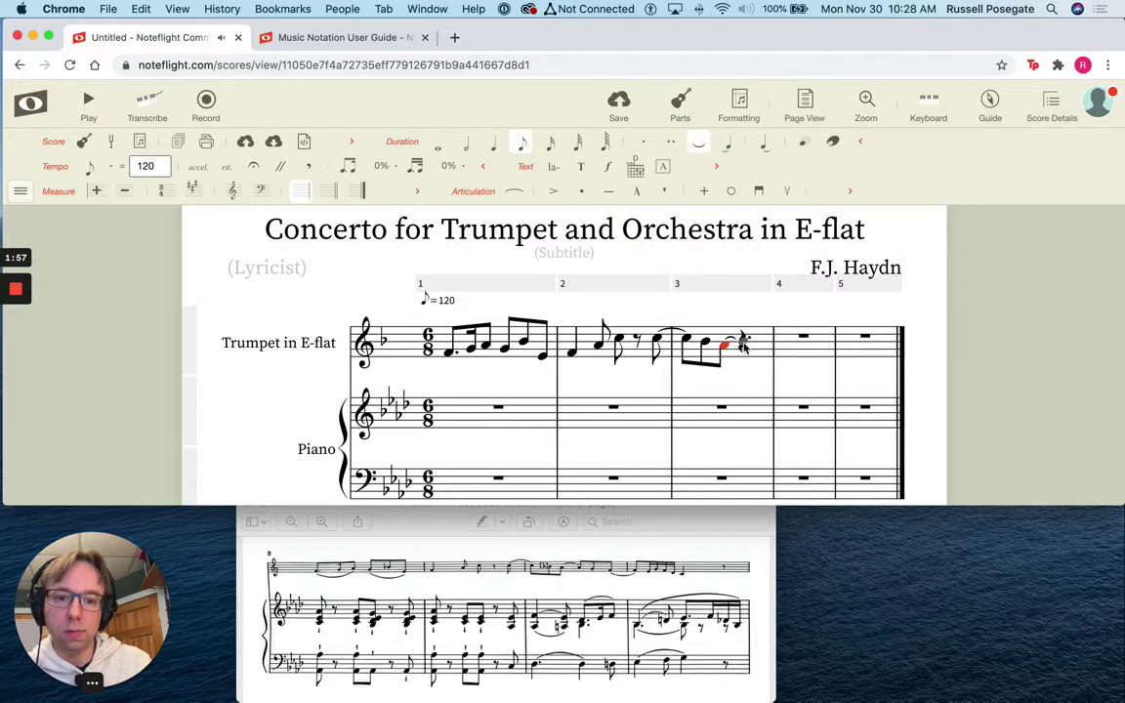
pyautogui.click(744, 344)
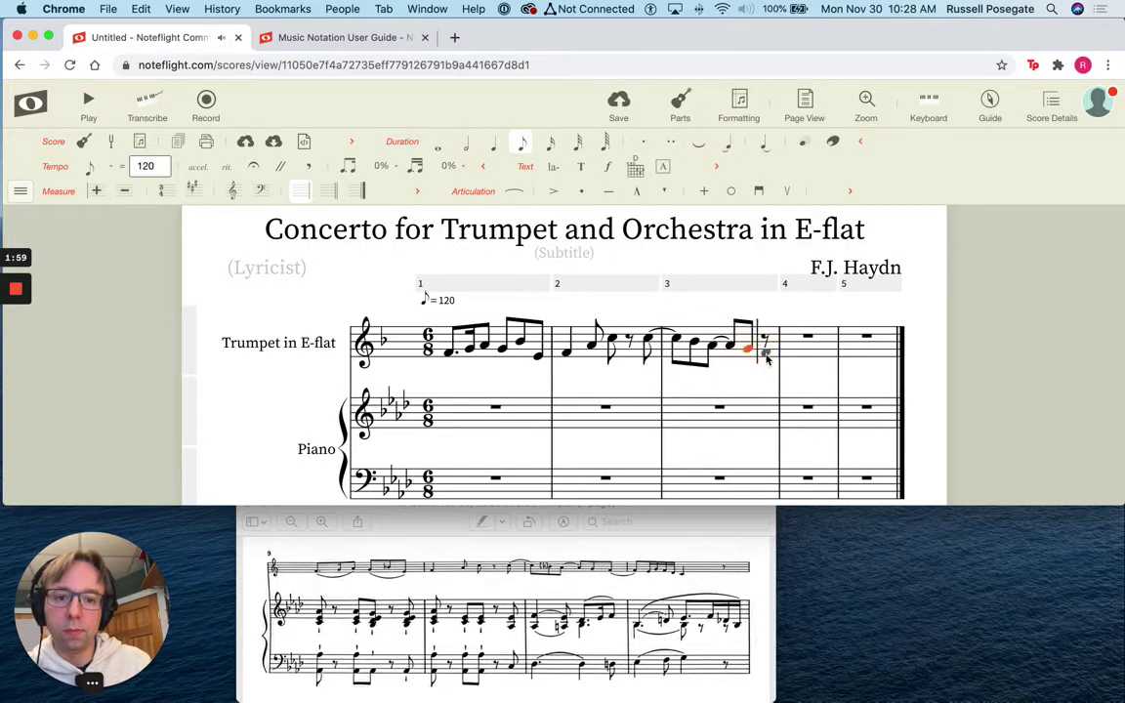
pyautogui.click(766, 350)
# Tie measure 3's last note into measure 4 and add a beamed eighth after it.
pyautogui.click(700, 146)
pyautogui.click(787, 355)
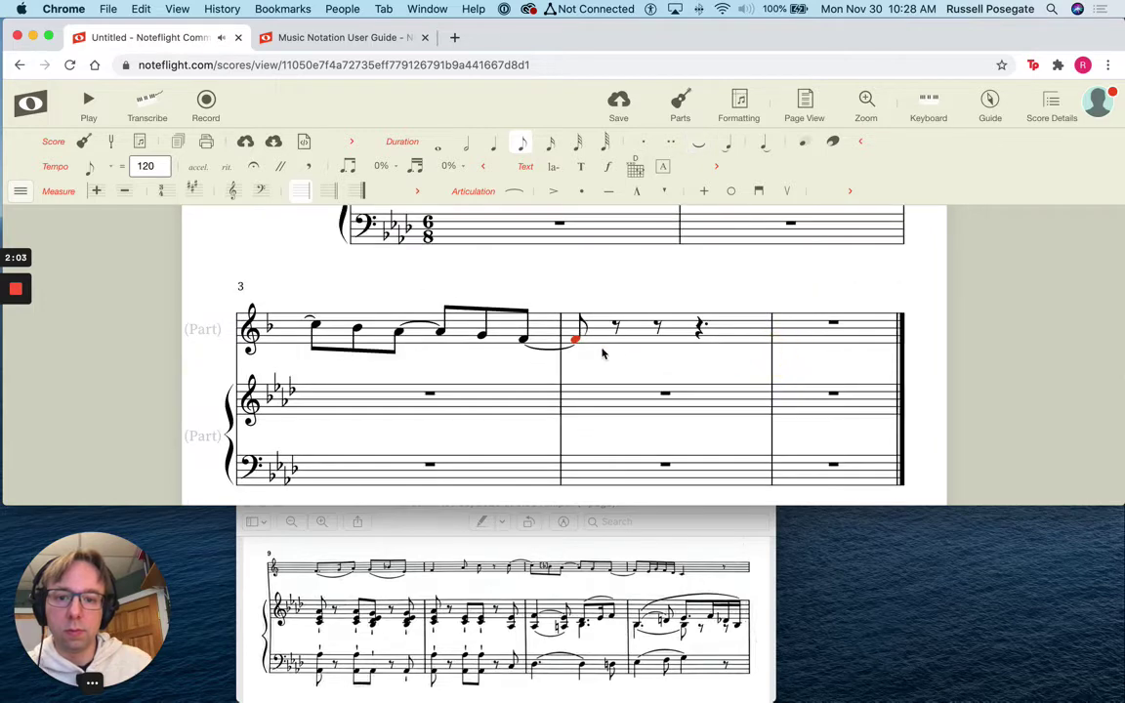
pyautogui.scroll(5, 667, 327)
pyautogui.scroll(-5, 667, 327)
pyautogui.scroll(5, 667, 322)
pyautogui.scroll(-3, 667, 322)
pyautogui.scroll(2, 667, 322)
pyautogui.scroll(1, 667, 322)
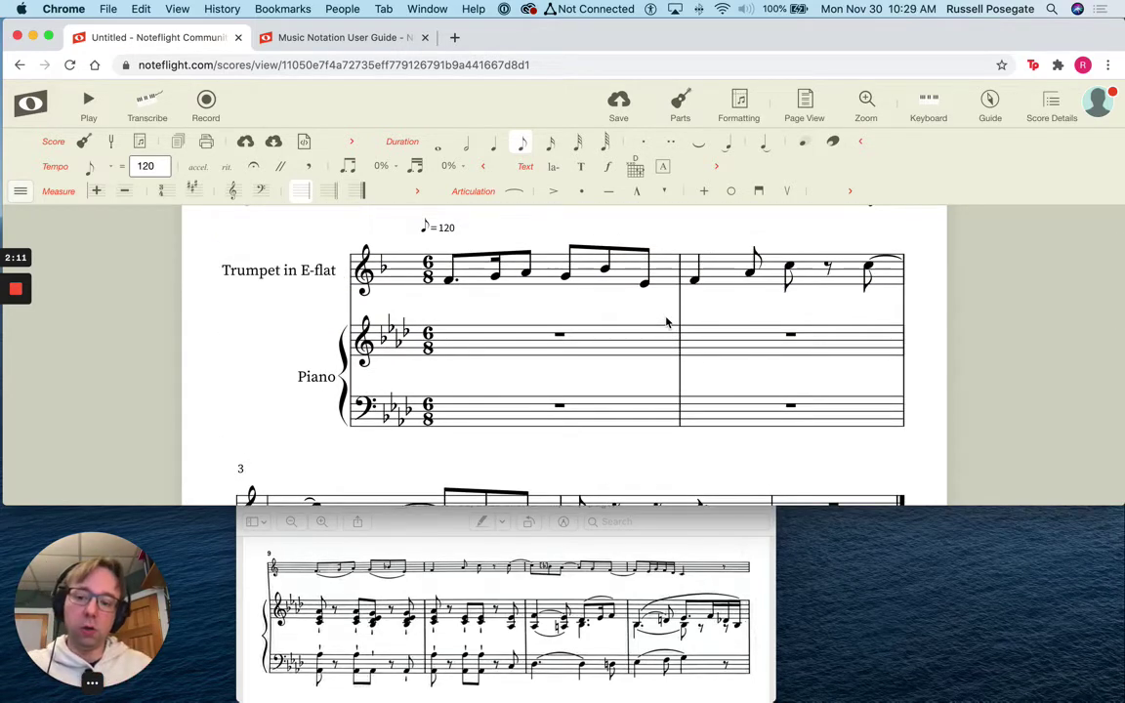
pyautogui.scroll(-5, 667, 322)
pyautogui.click(574, 436)
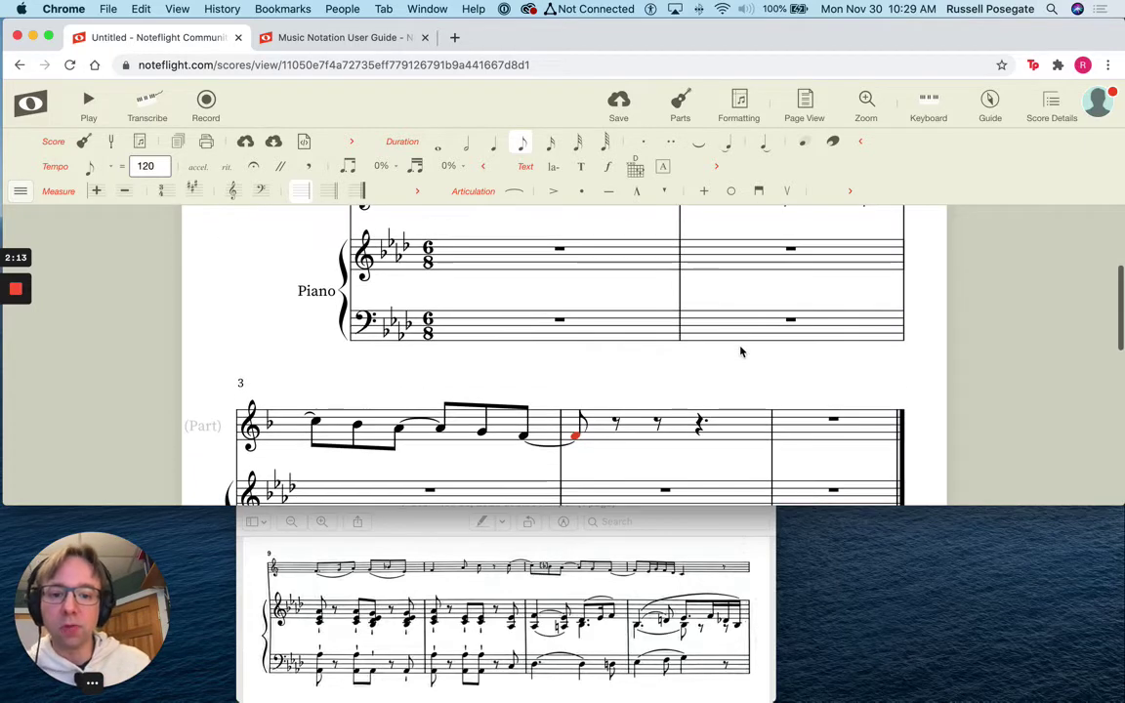
pyautogui.click(617, 444)
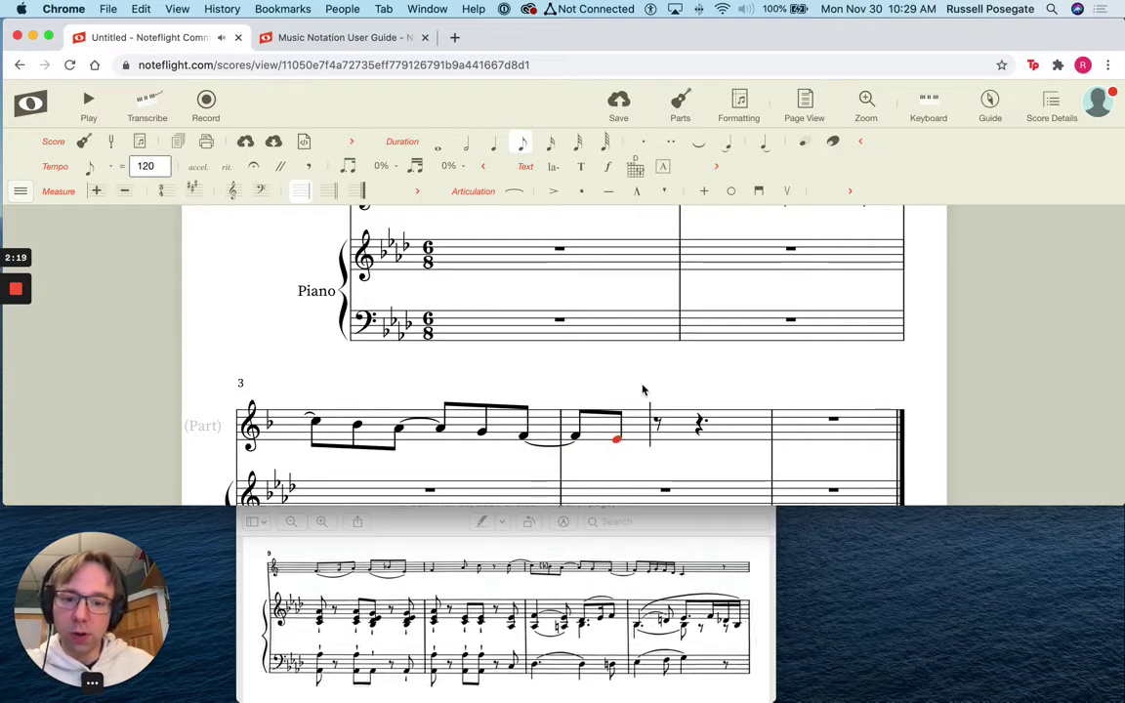
# Continue measure 4 with a run of sixteenth notes ending on a quarter-note C.
pyautogui.scroll(-2, 642, 390)
pyautogui.press('3')
pyautogui.click(632, 339)
pyautogui.click(655, 340)
pyautogui.click(688, 350)
pyautogui.click(714, 355)
pyautogui.press('5')
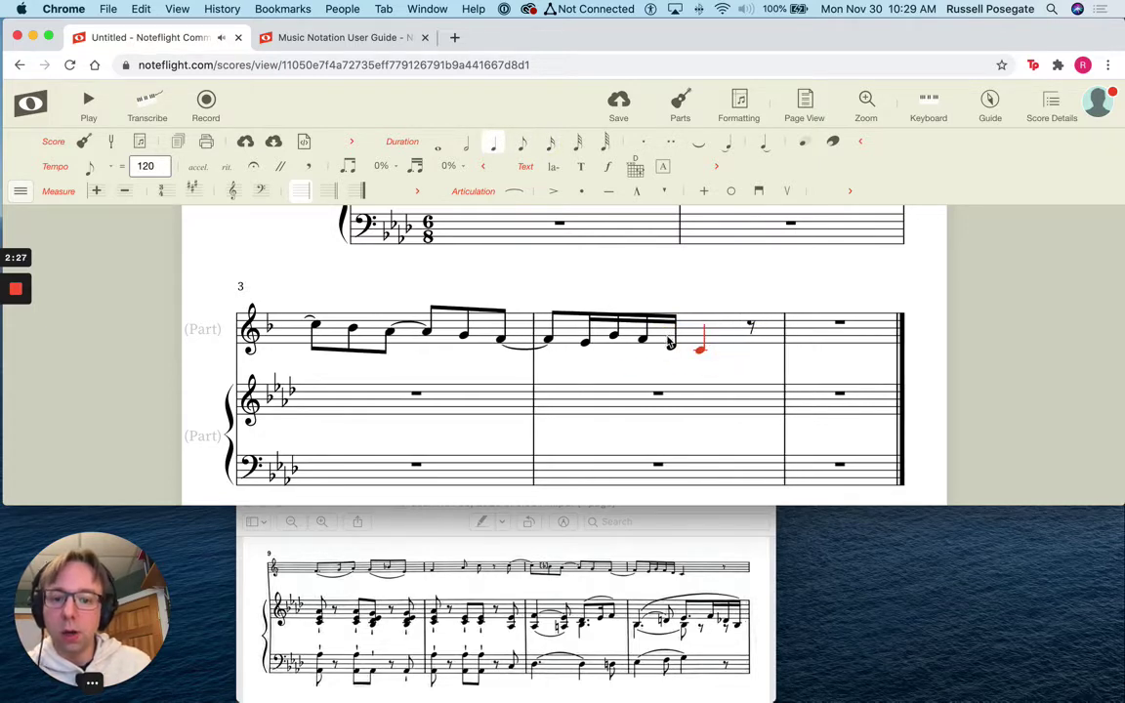
pyautogui.scroll(1, 684, 411)
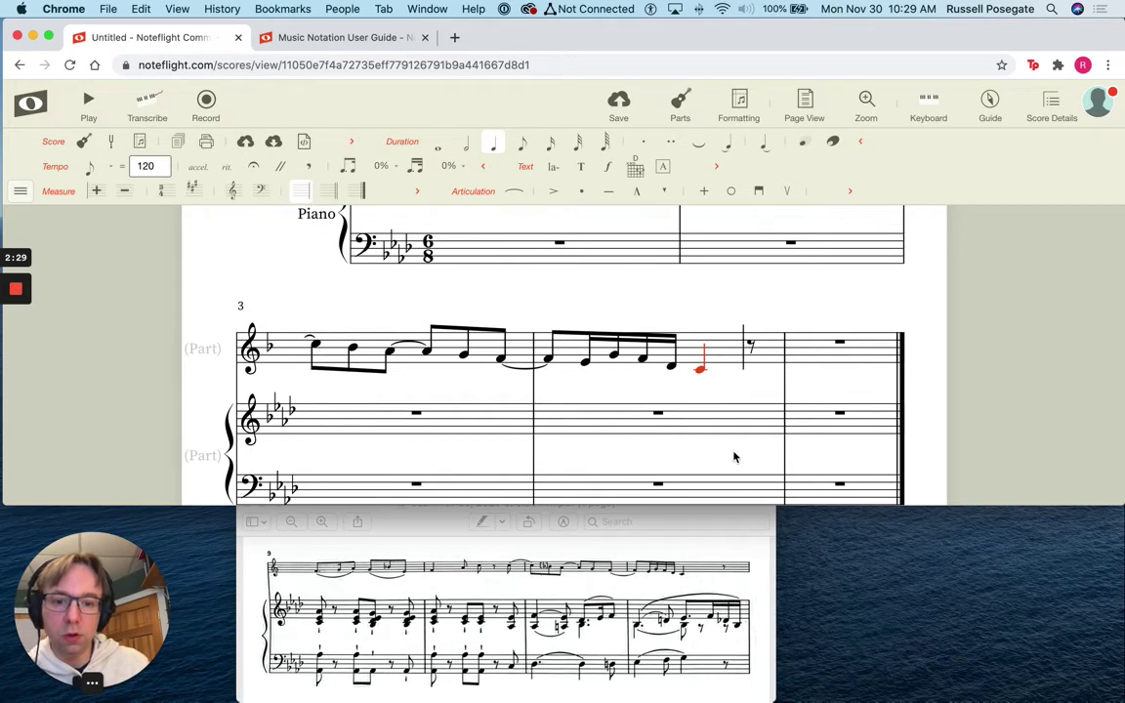
pyautogui.scroll(5, 731, 449)
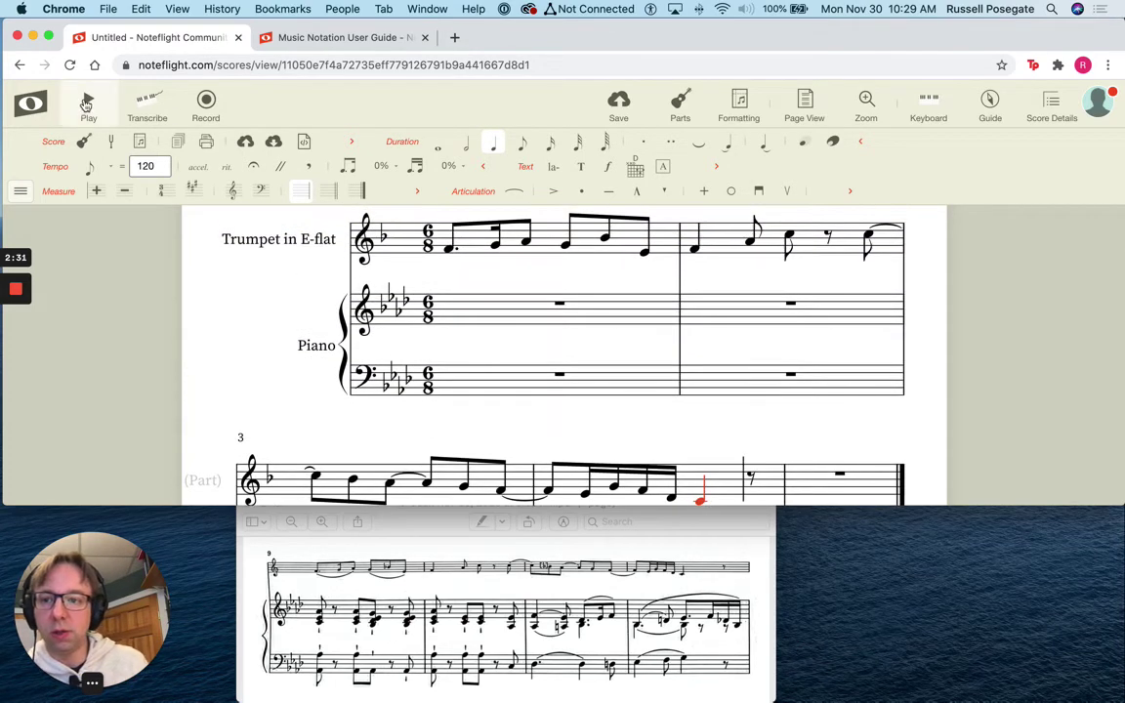
pyautogui.click(87, 102)
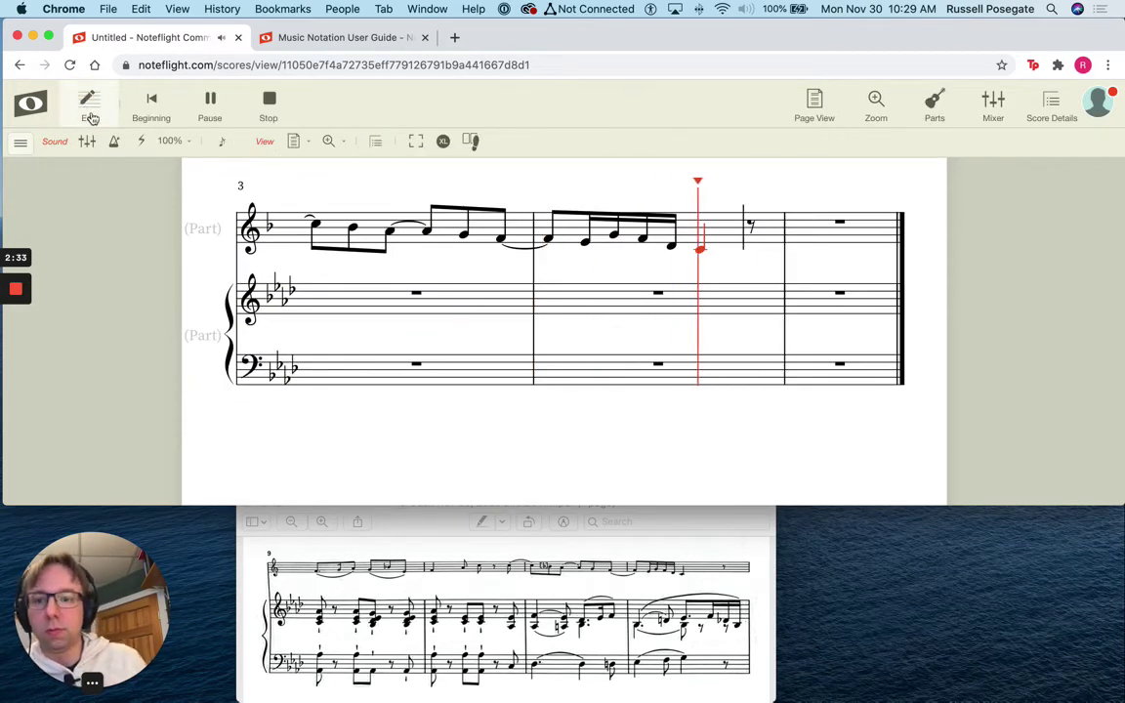
pyautogui.click(150, 102)
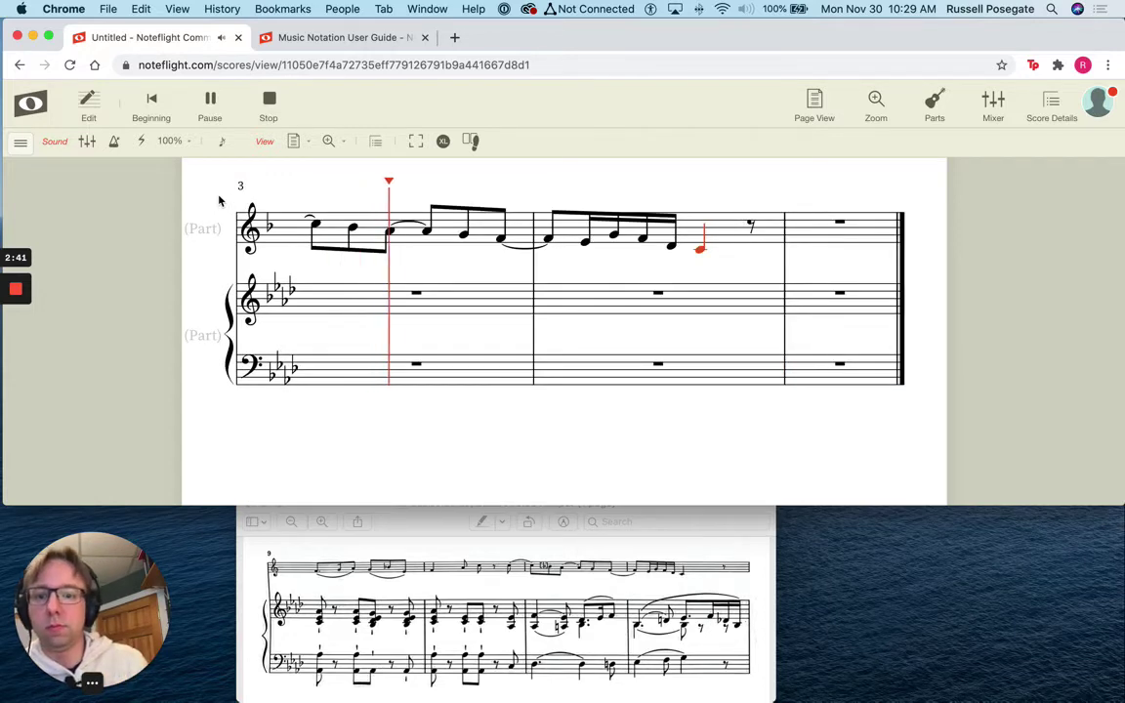
pyautogui.click(269, 101)
pyautogui.scroll(5, 561, 269)
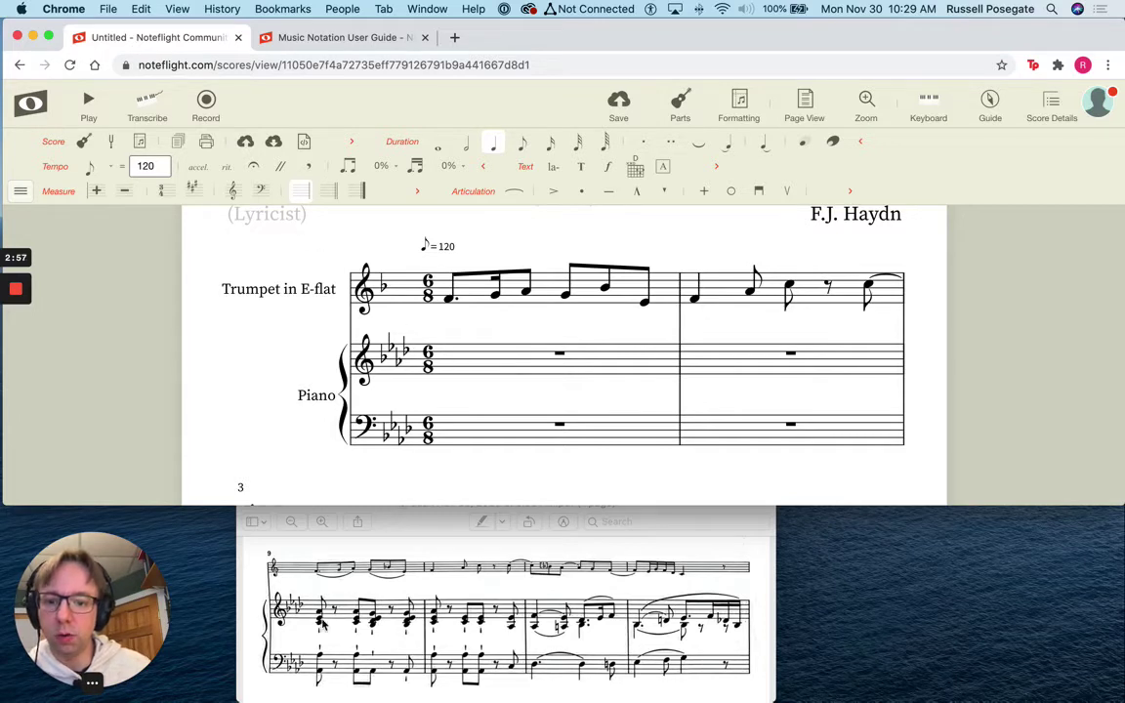
# Enter a three-note eighth-note chord at the start of the piano treble measure 1.
pyautogui.click(479, 368)
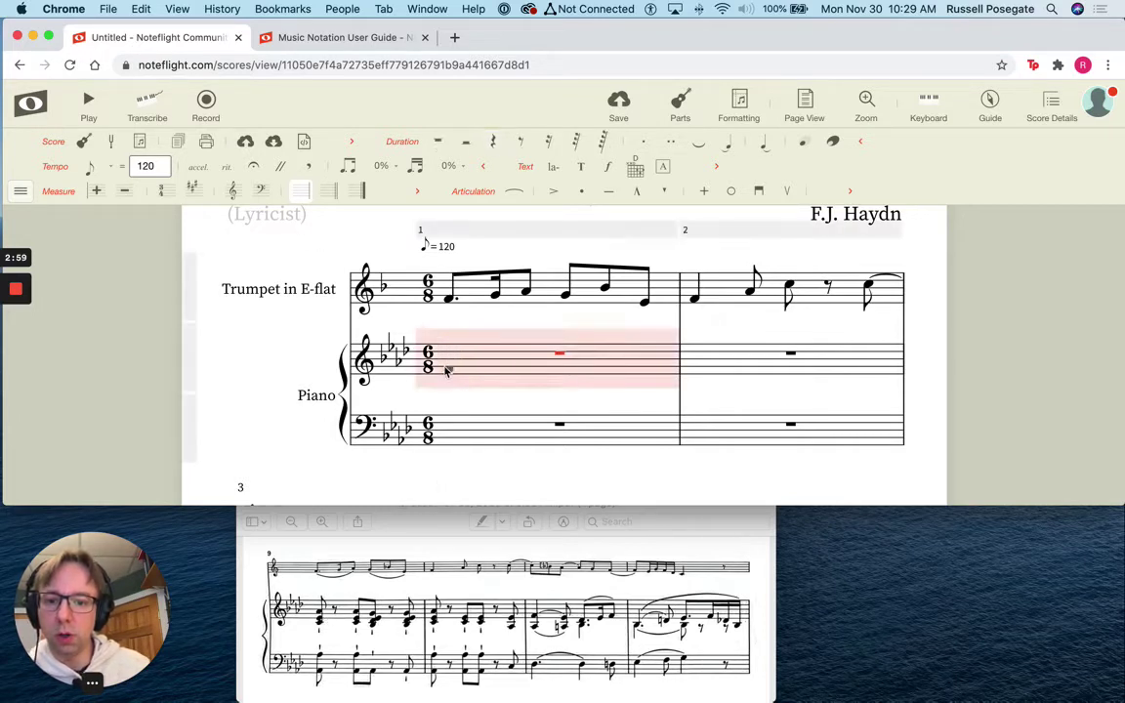
pyautogui.click(447, 364)
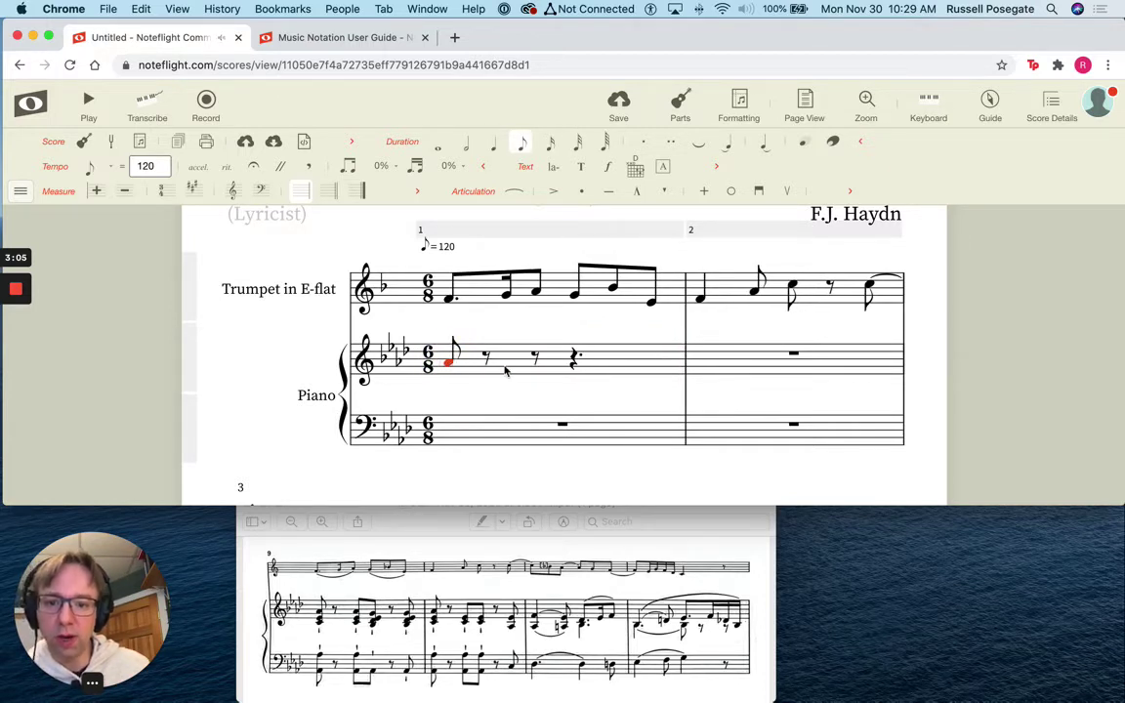
pyautogui.click(446, 375)
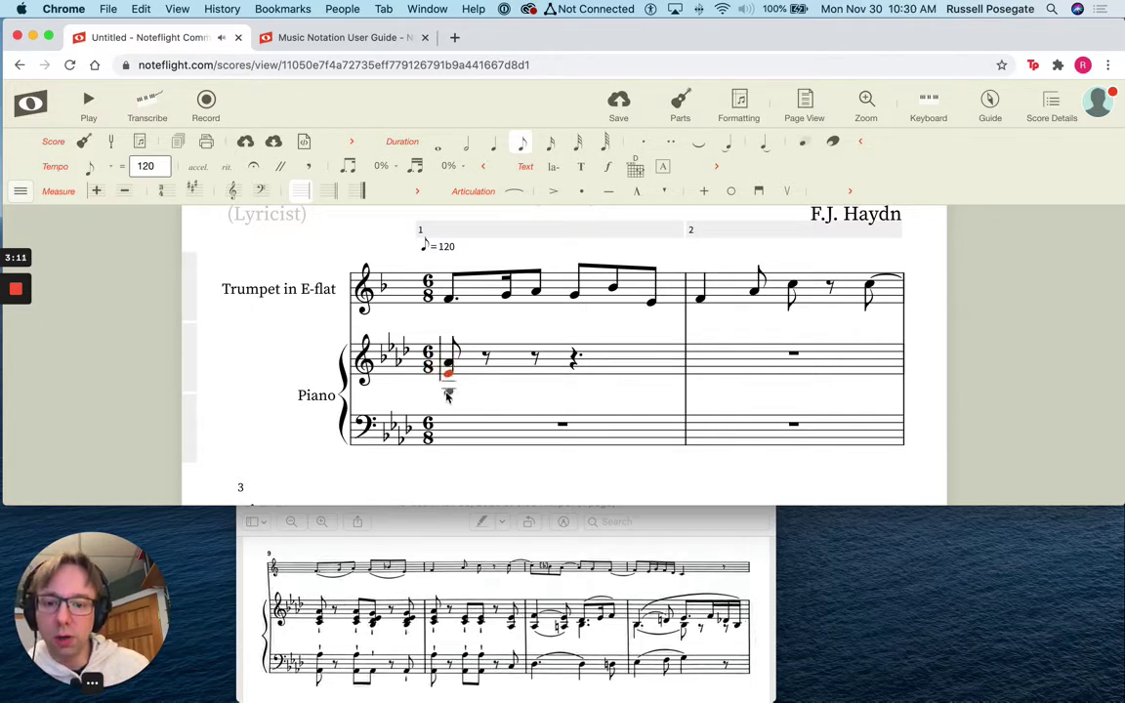
pyautogui.click(447, 387)
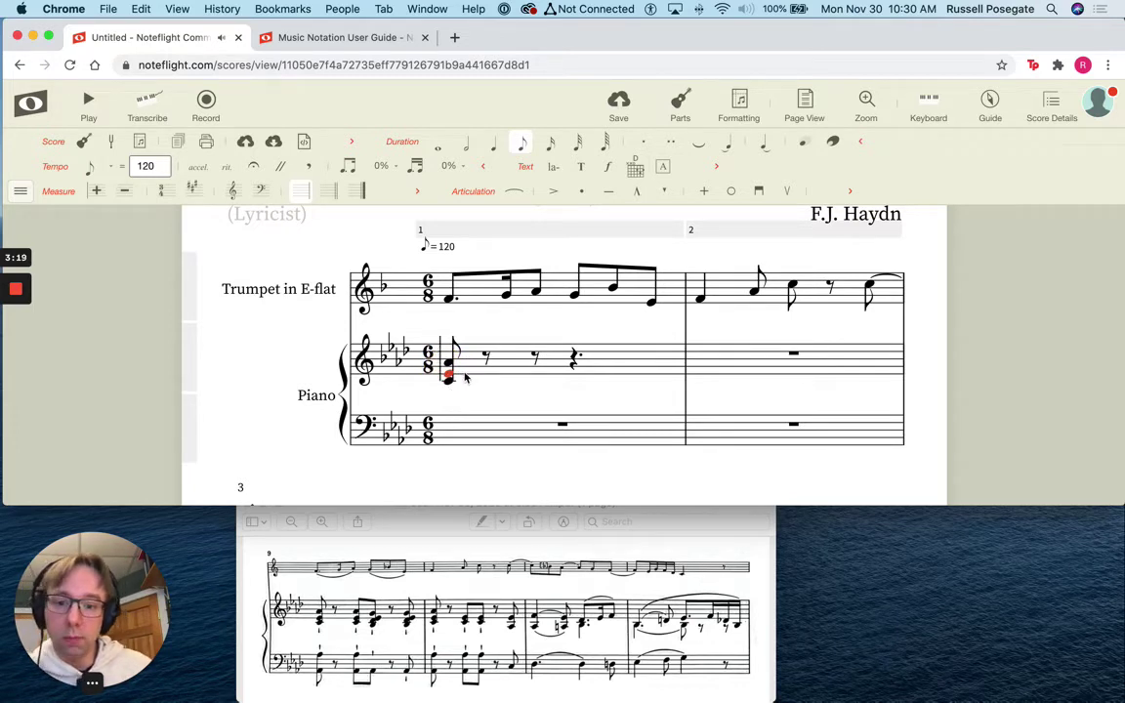
pyautogui.click(442, 363)
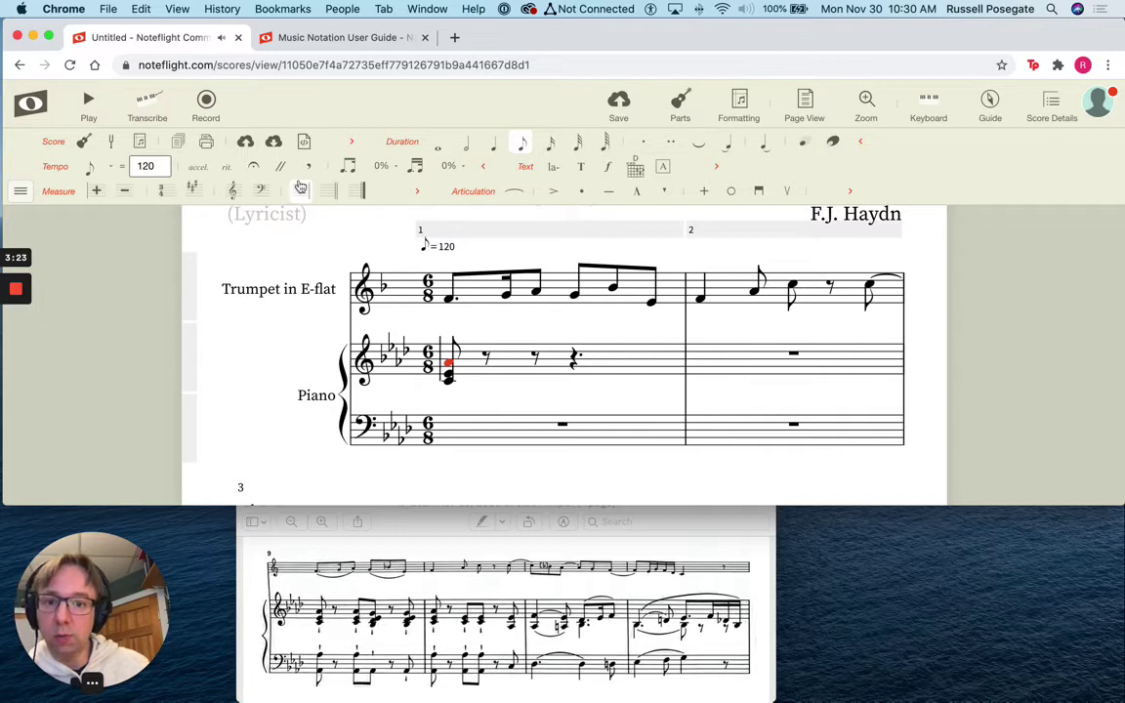
# Try flat and natural accidentals on a chord note from the Pitch tools, then remove them.
pyautogui.click(20, 190)
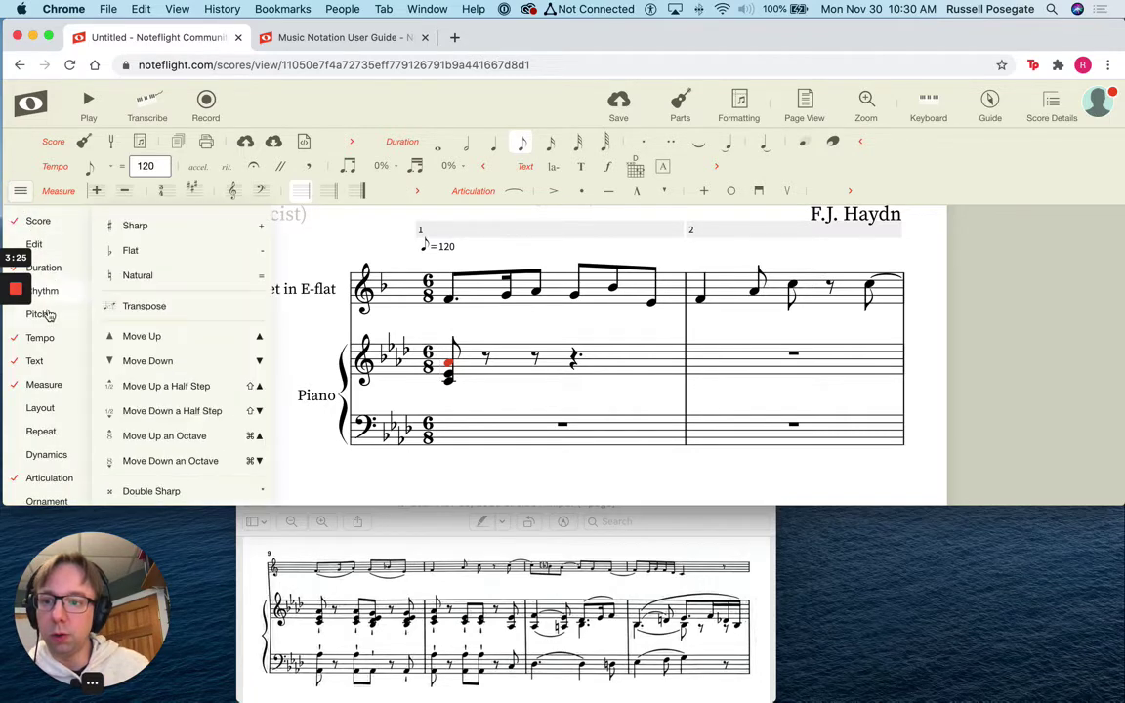
pyautogui.click(45, 314)
pyautogui.moveTo(43, 291)
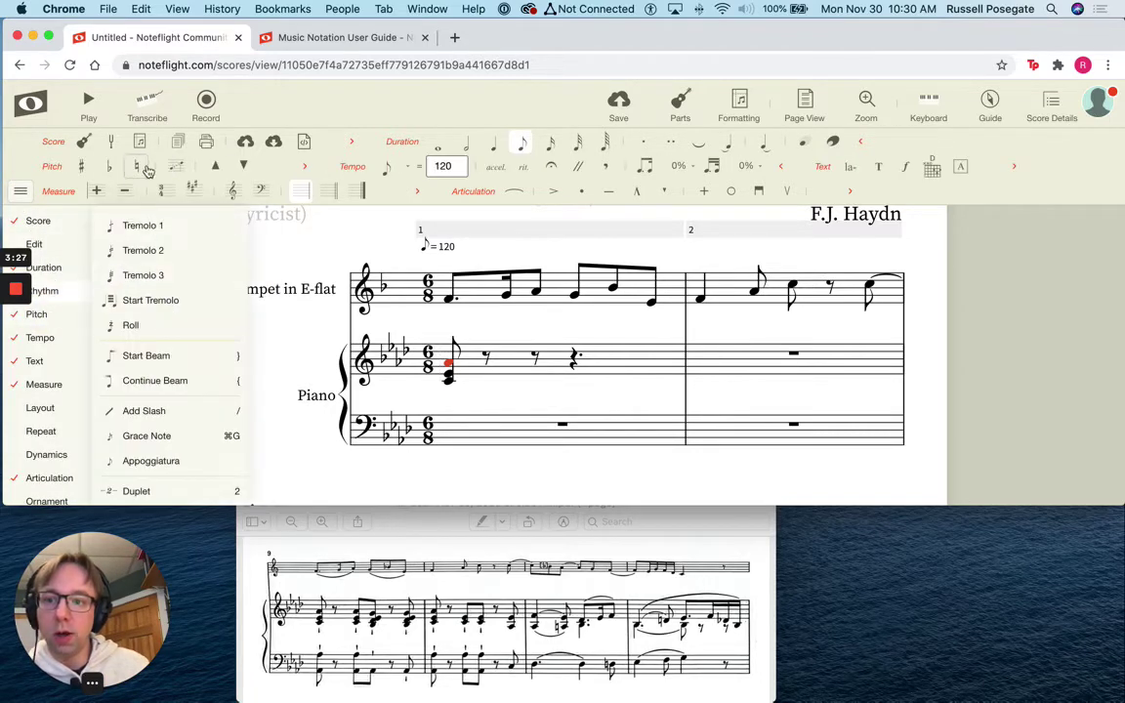
pyautogui.click(108, 168)
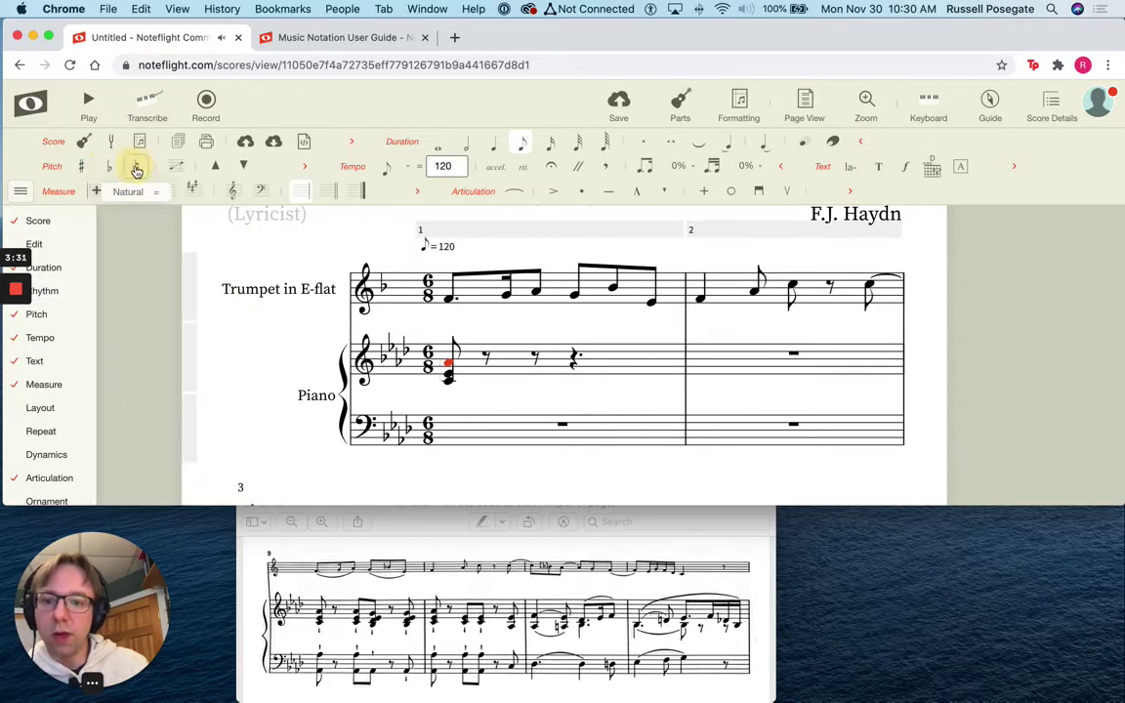
pyautogui.click(137, 168)
pyautogui.click(137, 168)
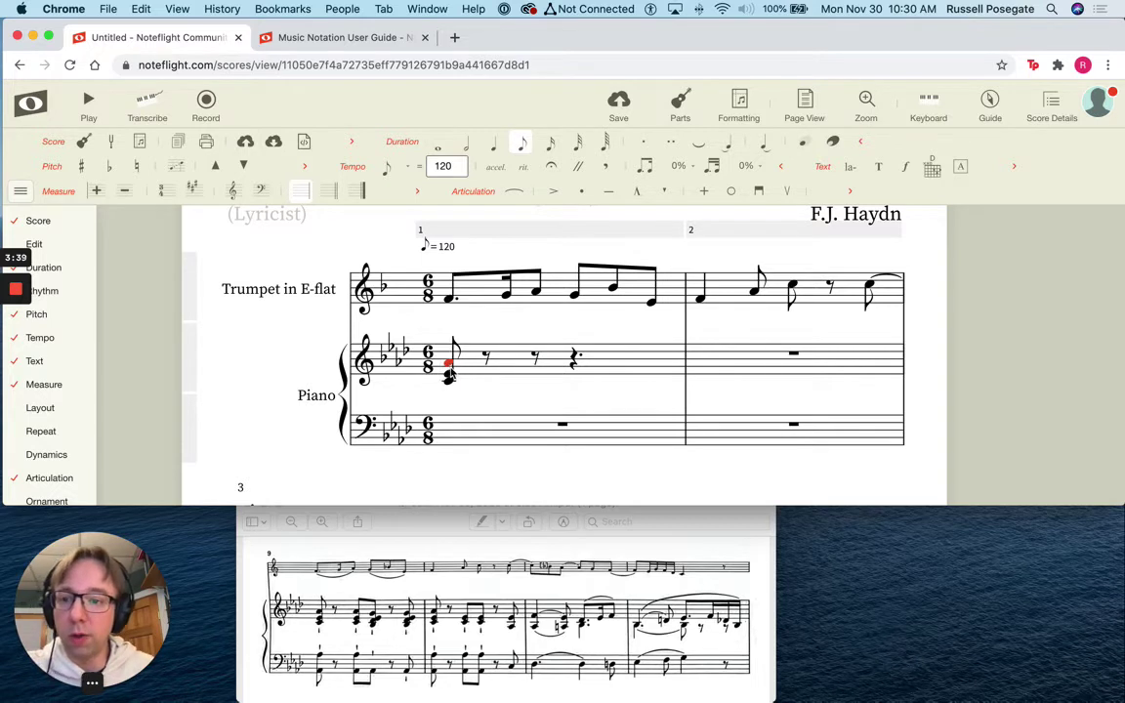
pyautogui.click(110, 167)
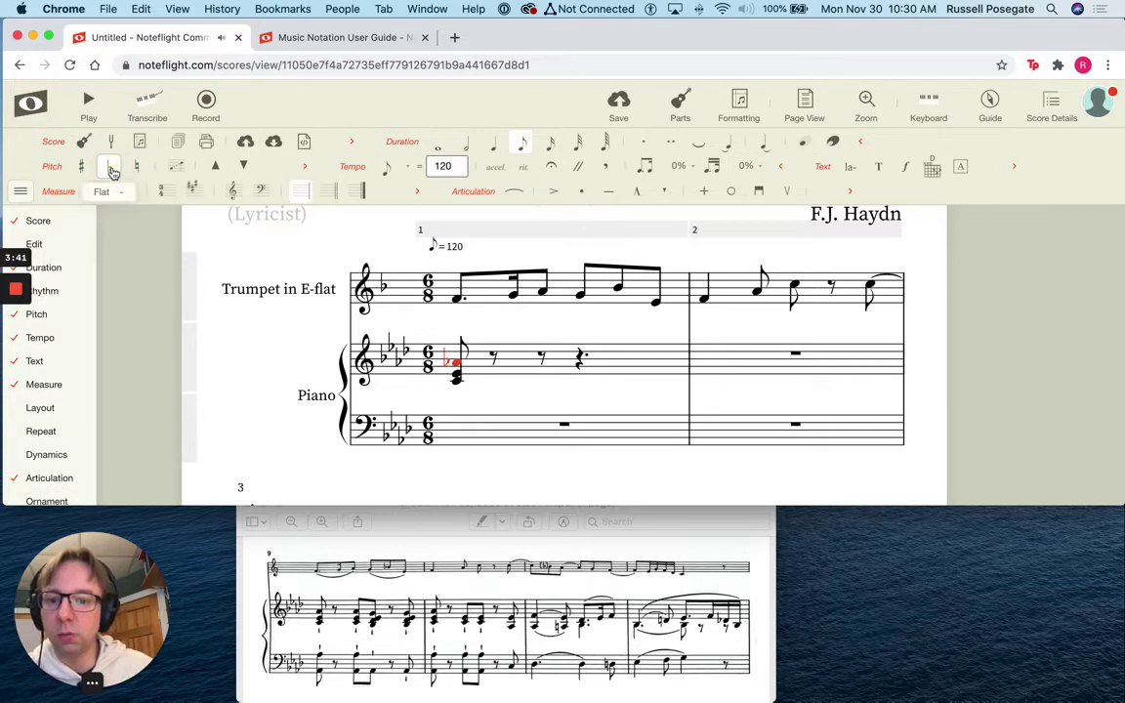
pyautogui.click(111, 168)
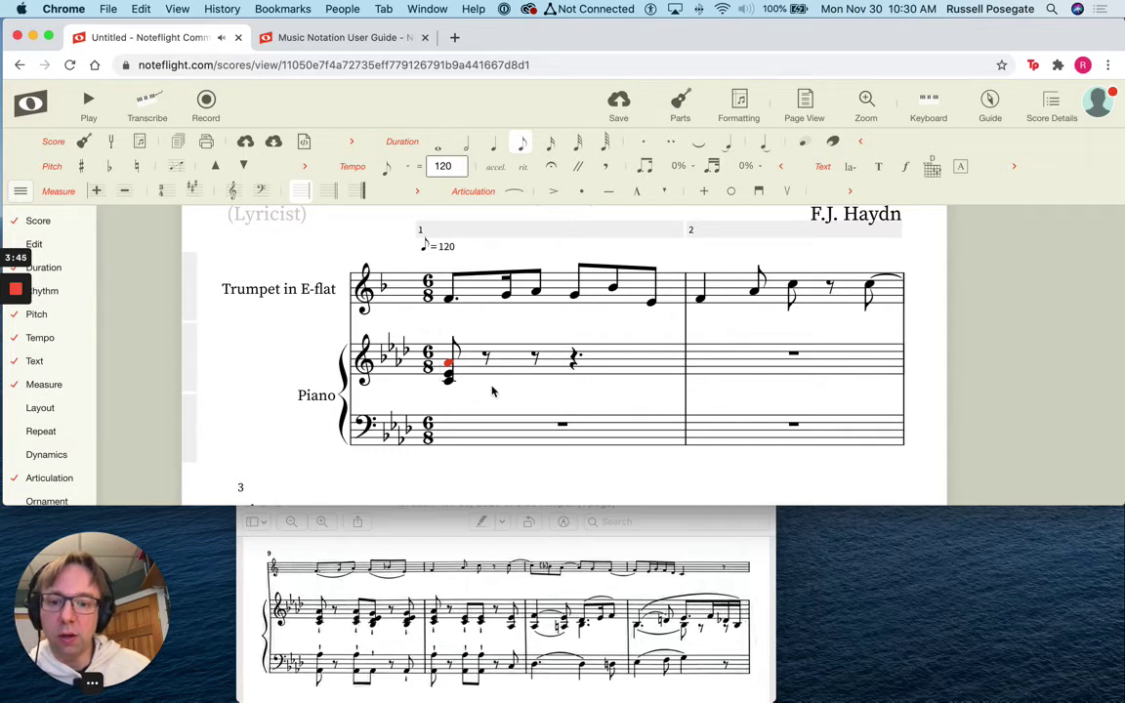
# Replace the rest after the first chord with a second eighth-note chord.
pyautogui.click(534, 361)
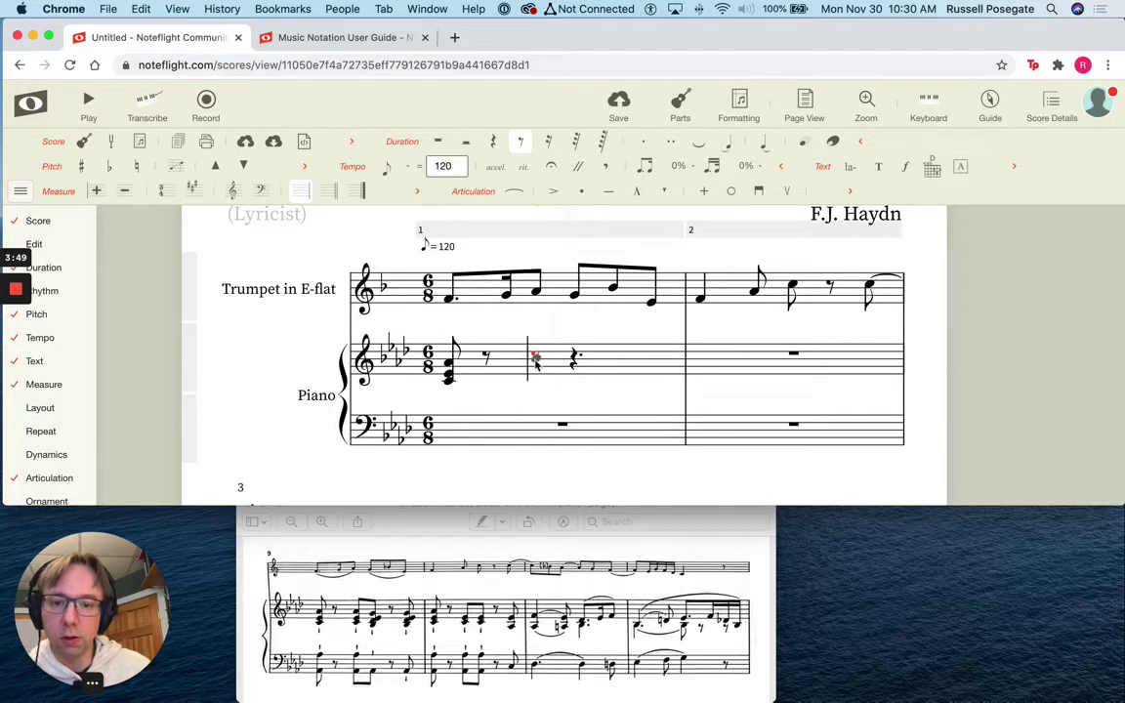
pyautogui.click(535, 372)
pyautogui.click(535, 378)
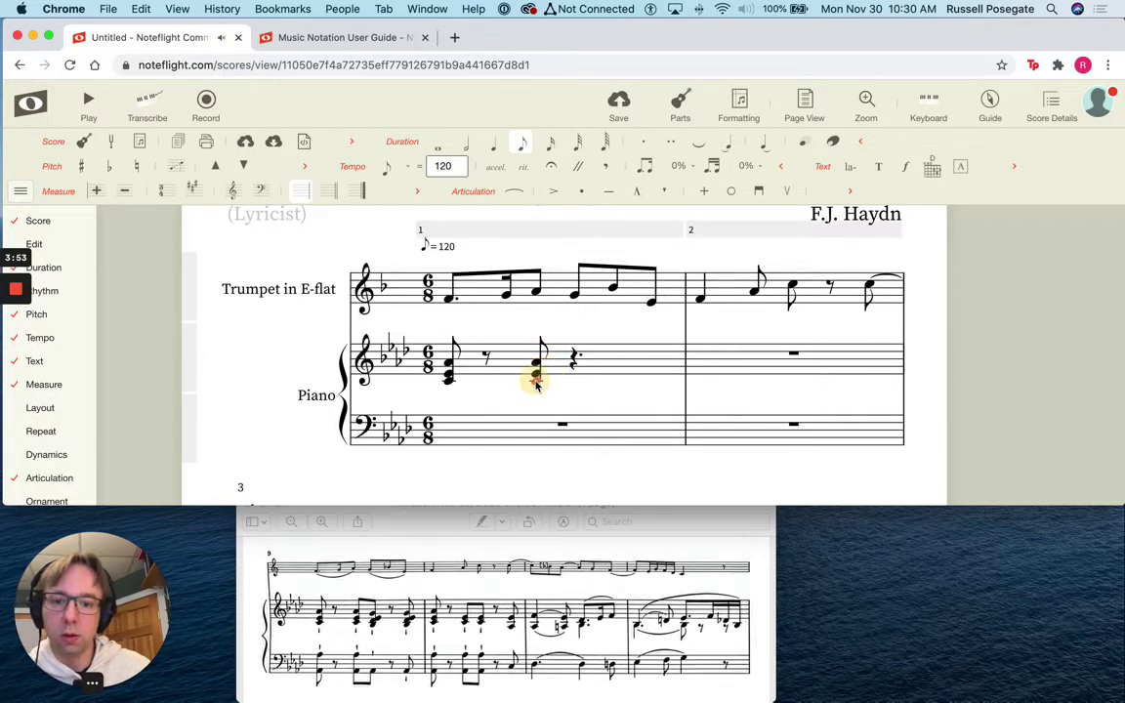
pyautogui.click(535, 384)
# Build a third eighth-note chord, testing sharp and pitch changes before restoring the note.
pyautogui.click(574, 361)
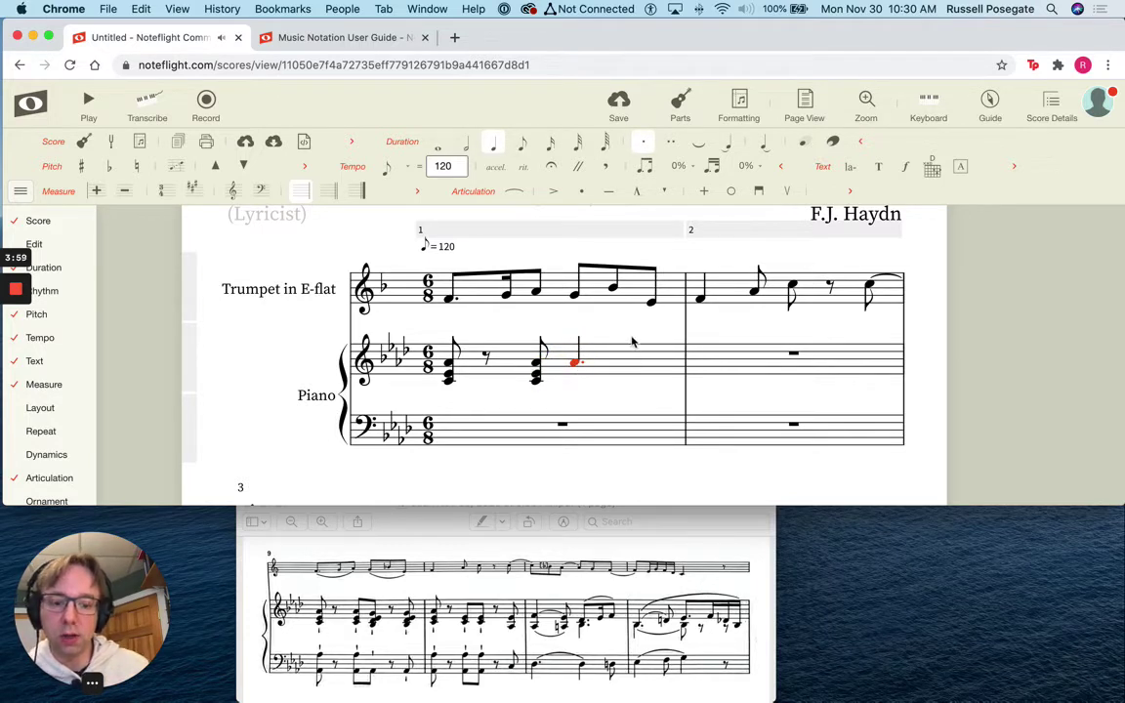
pyautogui.press('4')
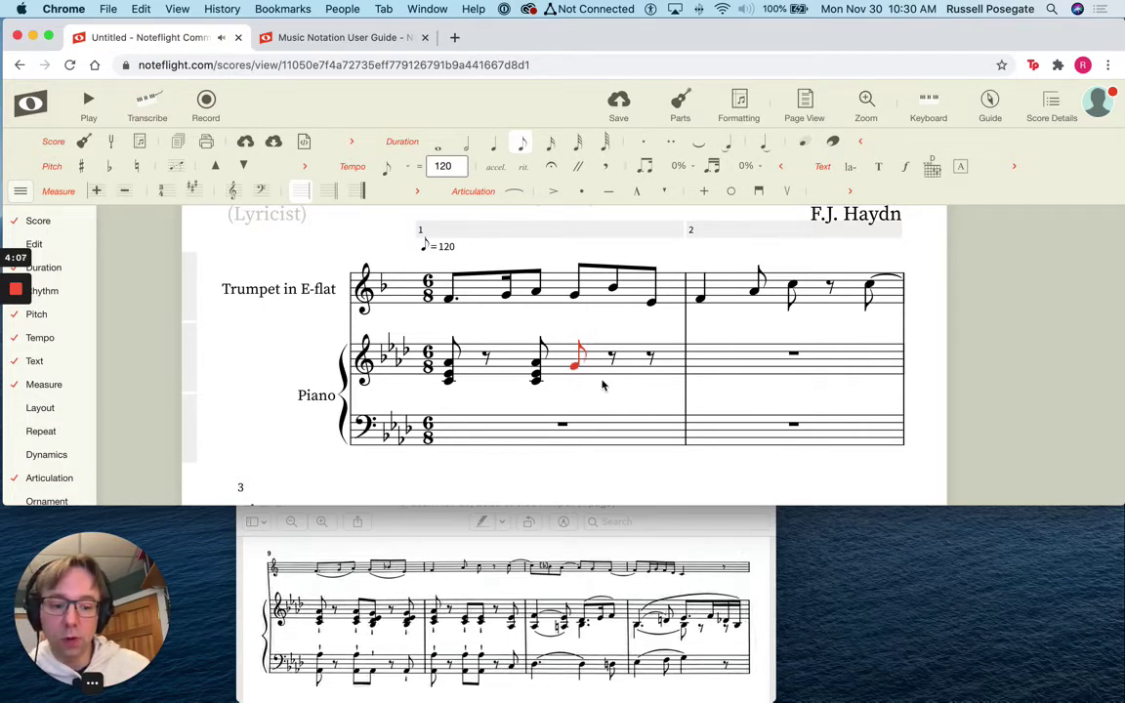
pyautogui.press('+')
pyautogui.press('-')
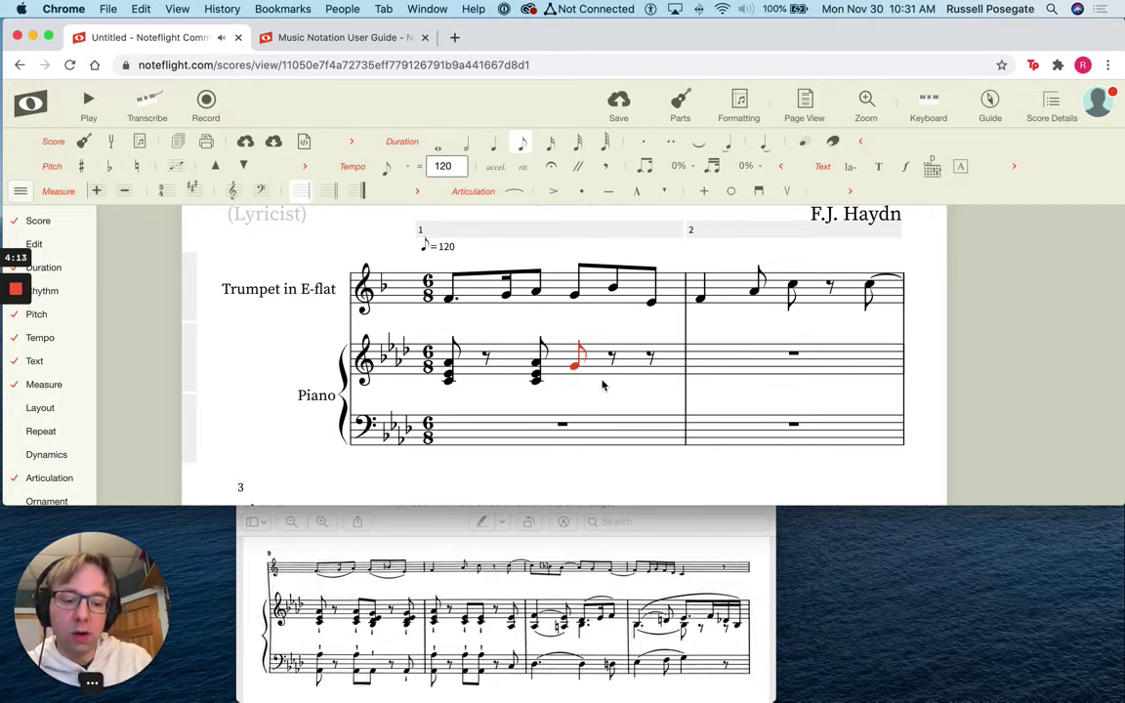
pyautogui.press('Up')
pyautogui.press('Up')
pyautogui.press('Up')
pyautogui.press('Down')
pyautogui.press('Down')
pyautogui.press('Down')
pyautogui.press('Down')
pyautogui.press('Down')
pyautogui.press('Down')
pyautogui.press('Down')
pyautogui.press('Up')
pyautogui.press('Up')
pyautogui.press('Up')
pyautogui.press('Up')
pyautogui.press('Escape')
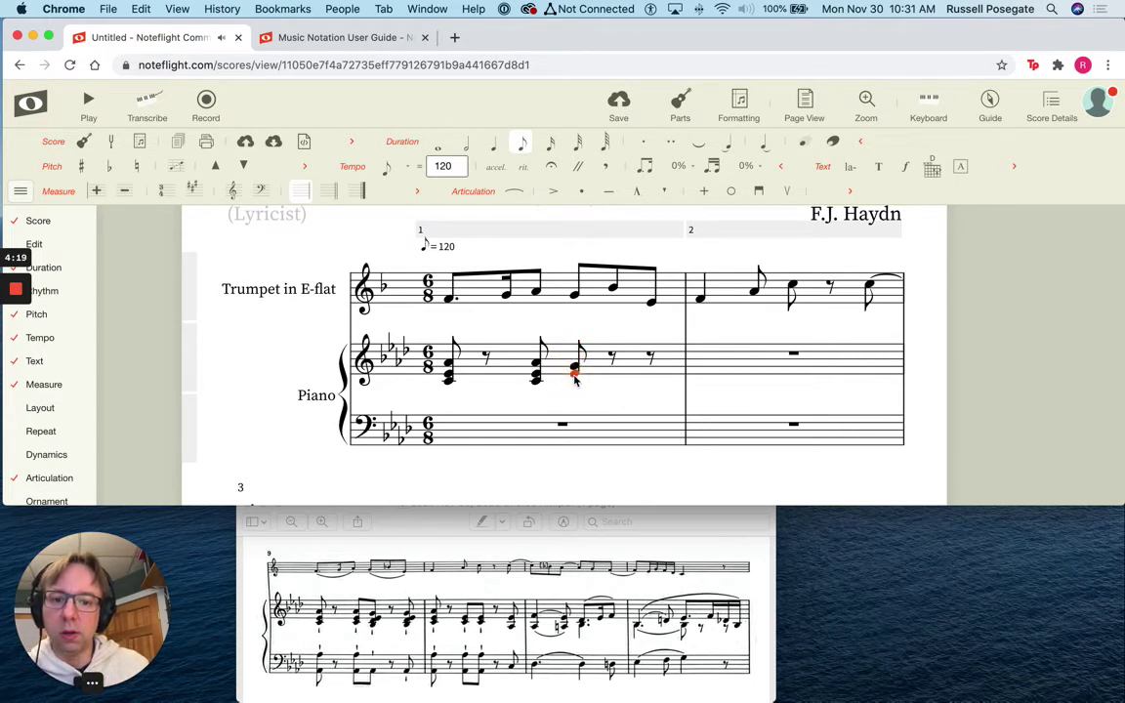
pyautogui.click(575, 378)
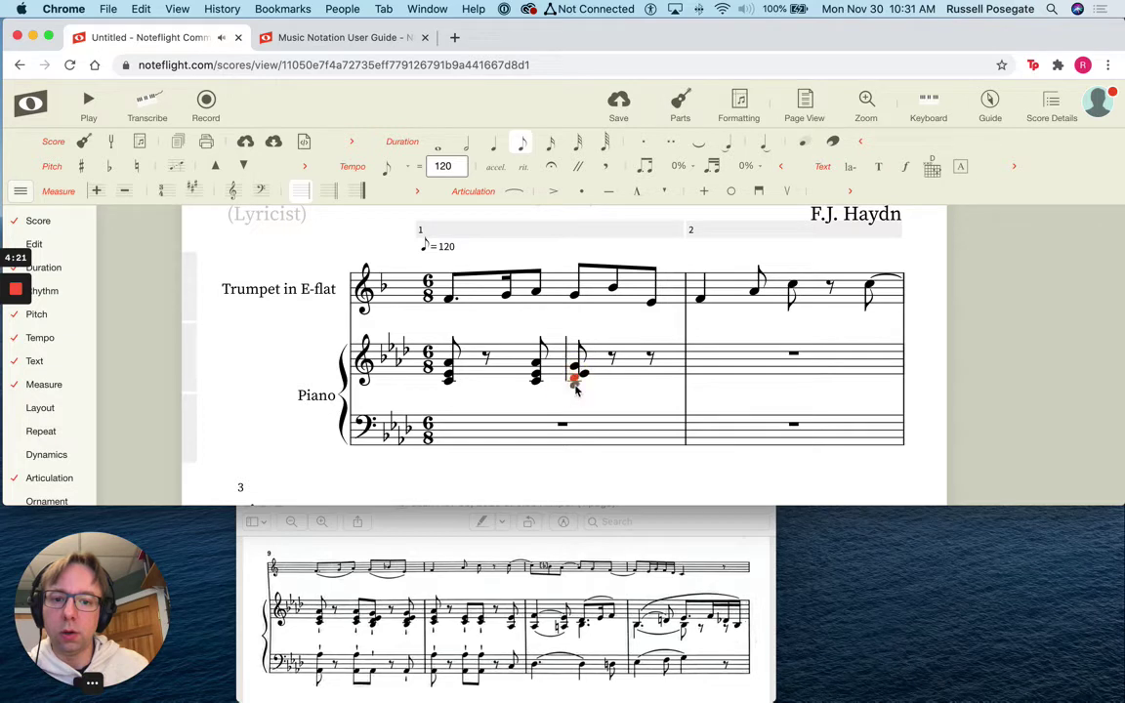
pyautogui.click(575, 381)
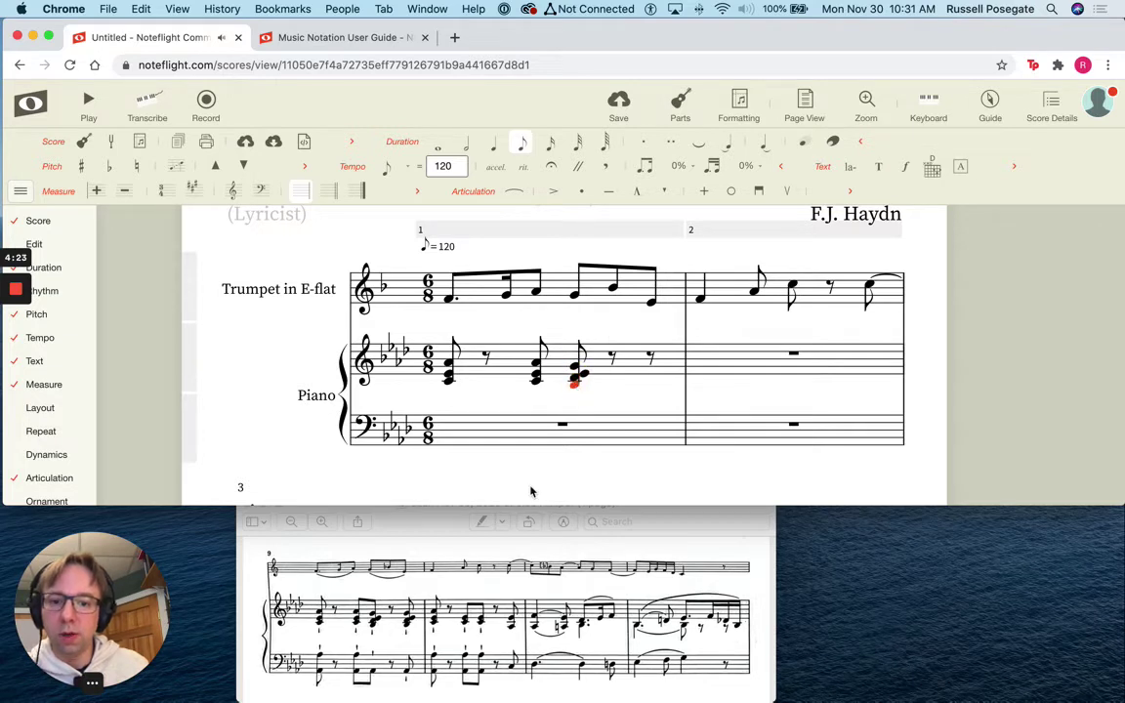
# Turn the bar's last rest into the fourth eighth-note chord.
pyautogui.click(652, 363)
pyautogui.click(653, 368)
pyautogui.press('Escape')
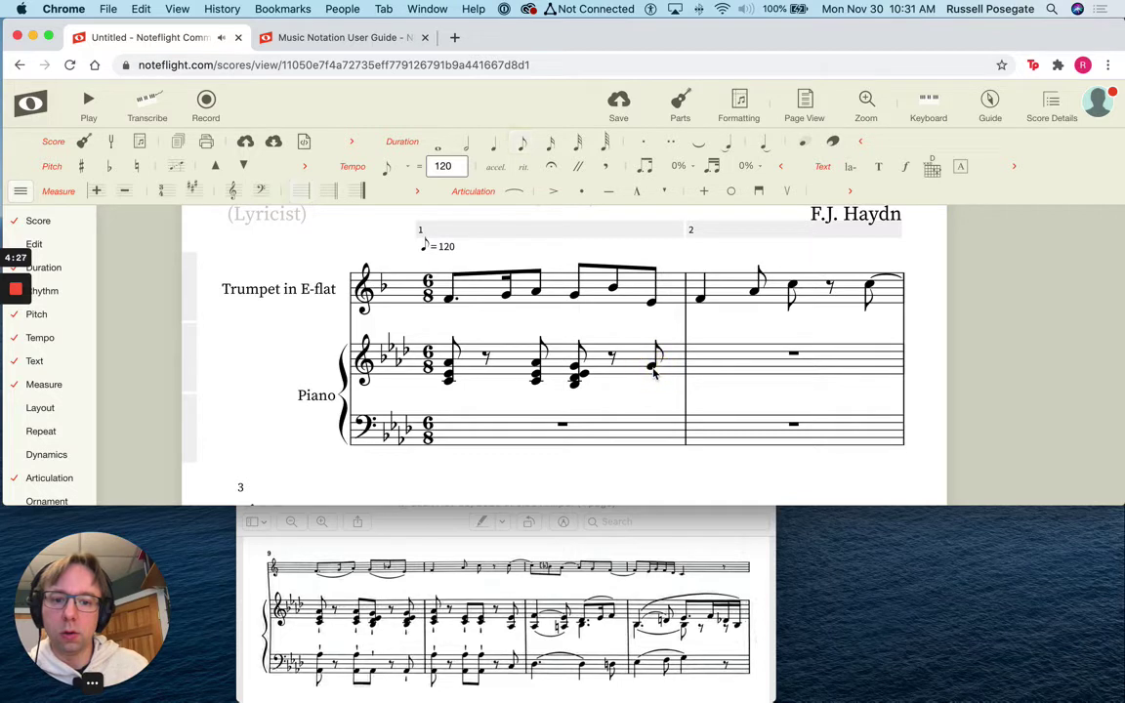
pyautogui.click(653, 371)
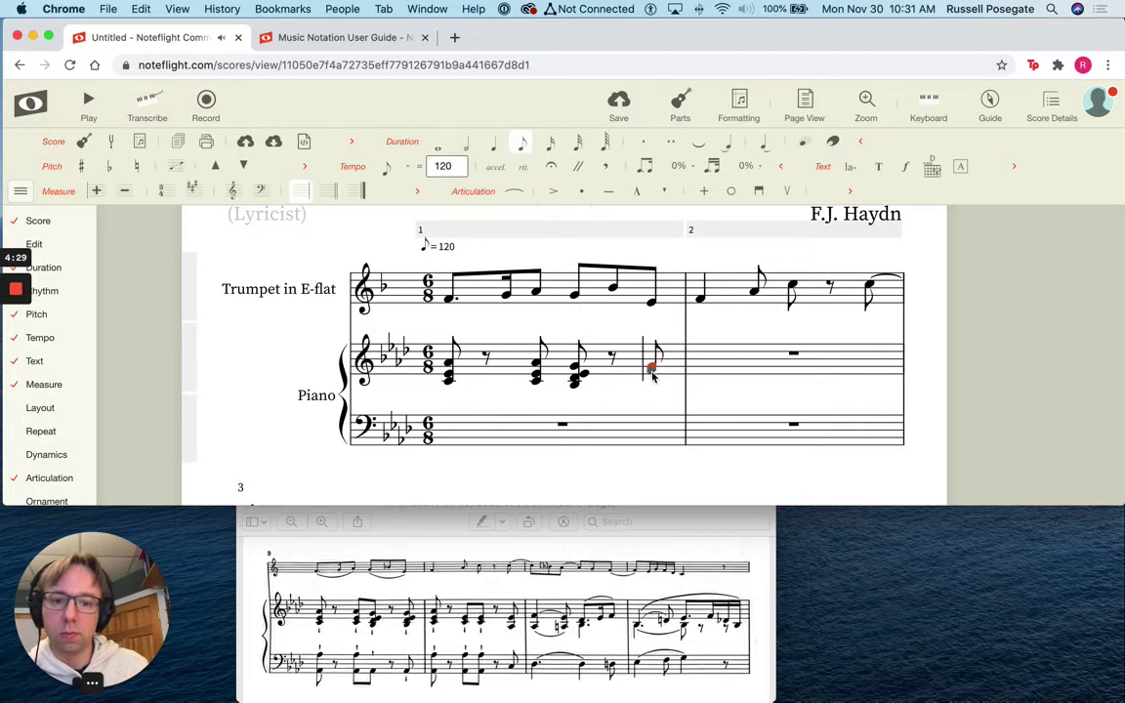
pyautogui.click(652, 378)
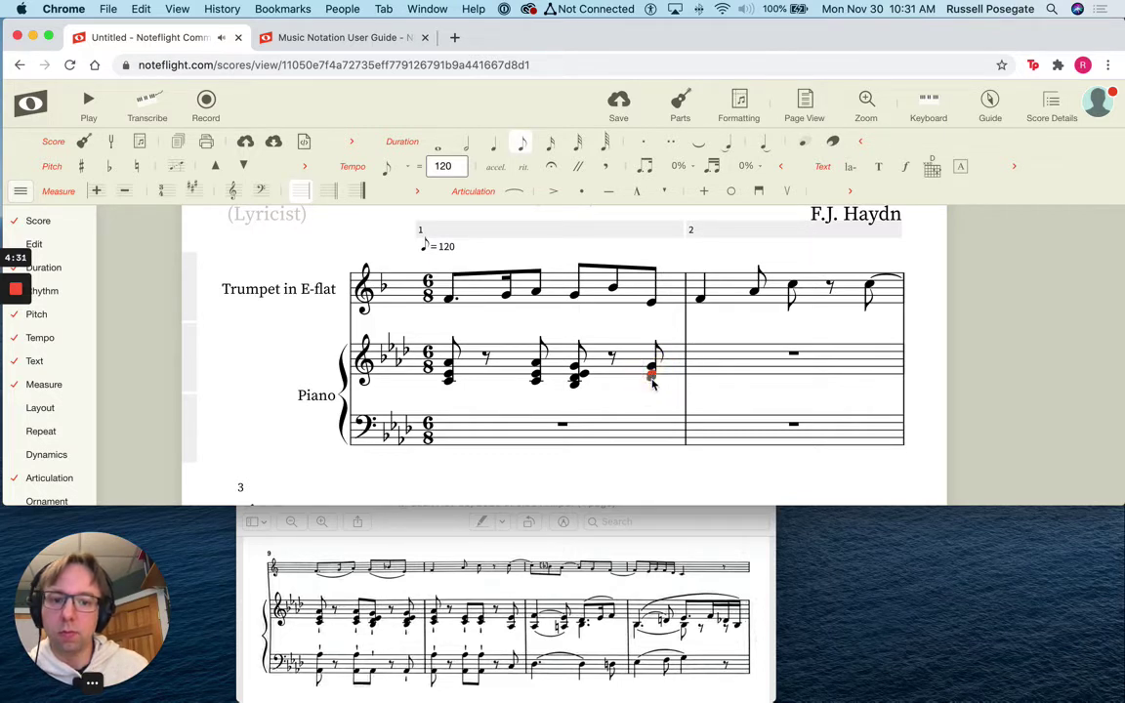
pyautogui.click(653, 385)
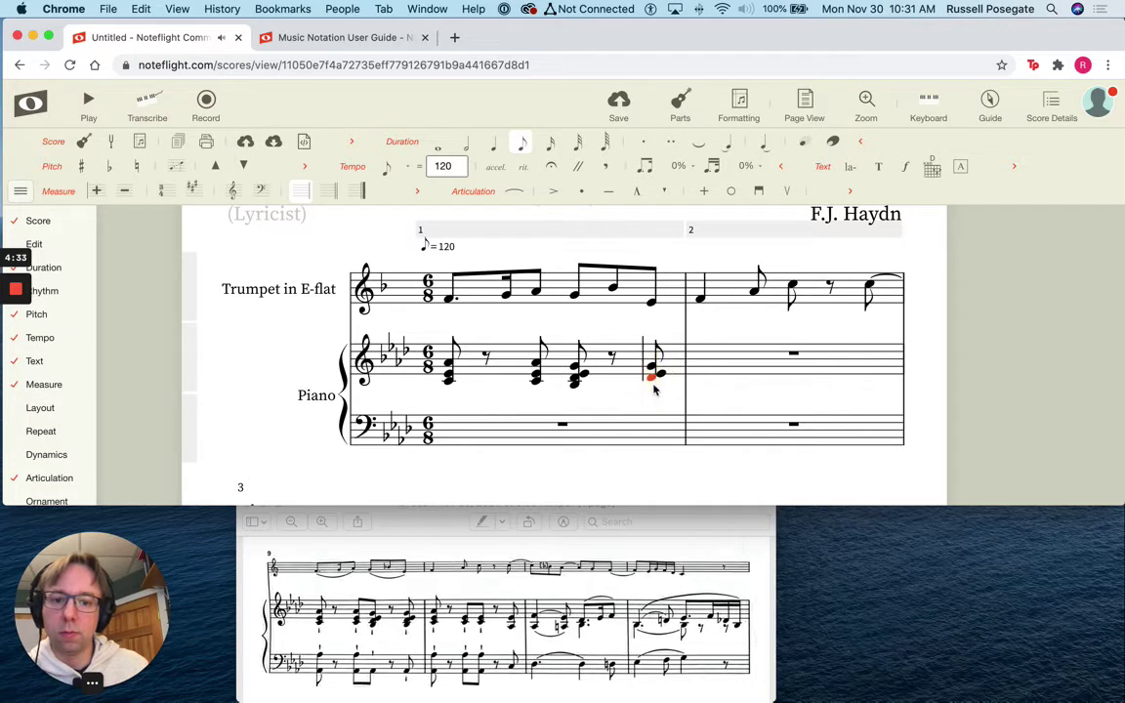
pyautogui.click(650, 379)
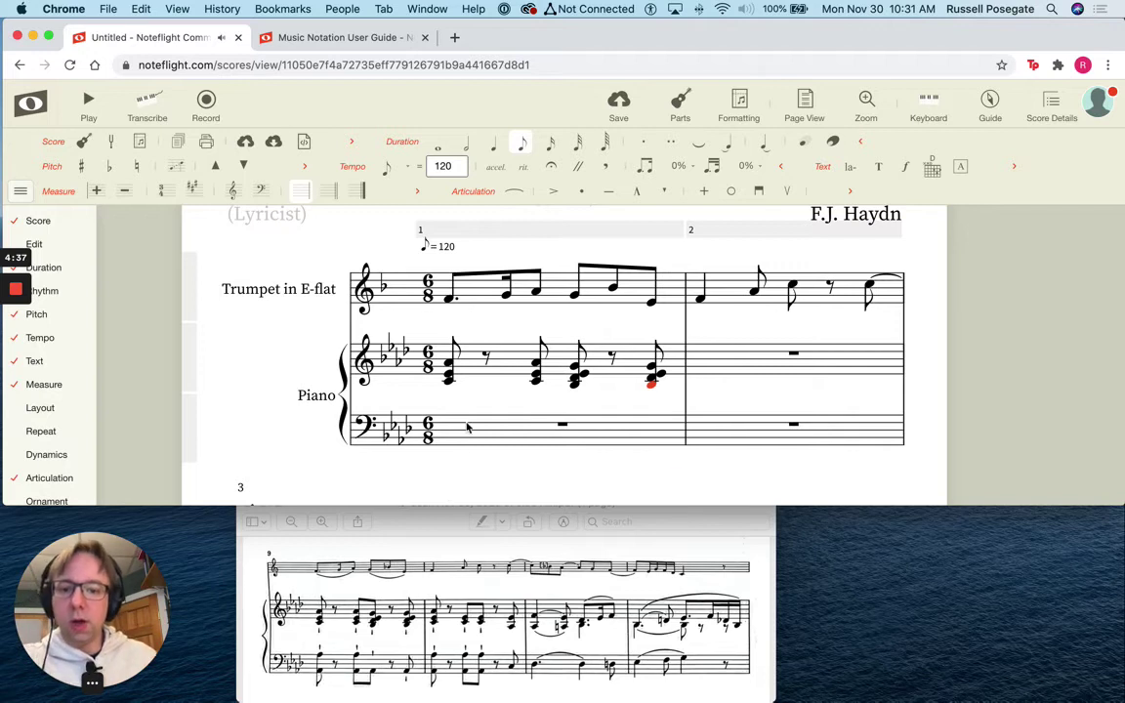
# Enter two octave eighth notes in the piano bass staff of measure 1.
pyautogui.click(467, 427)
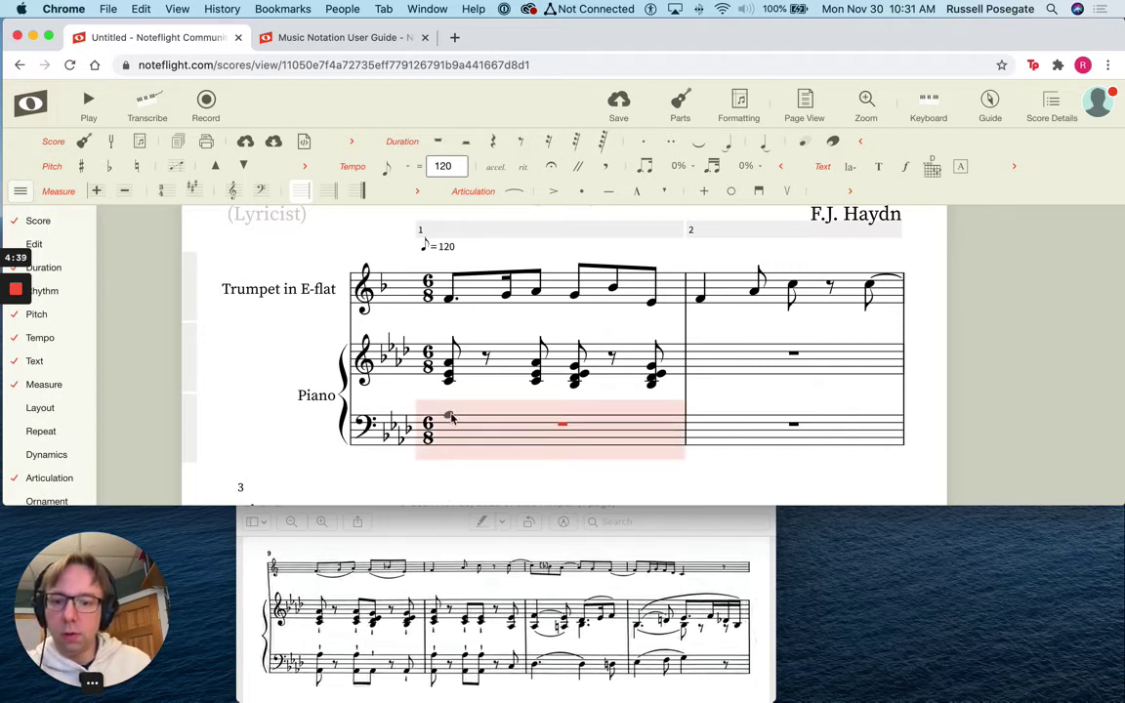
pyautogui.click(449, 418)
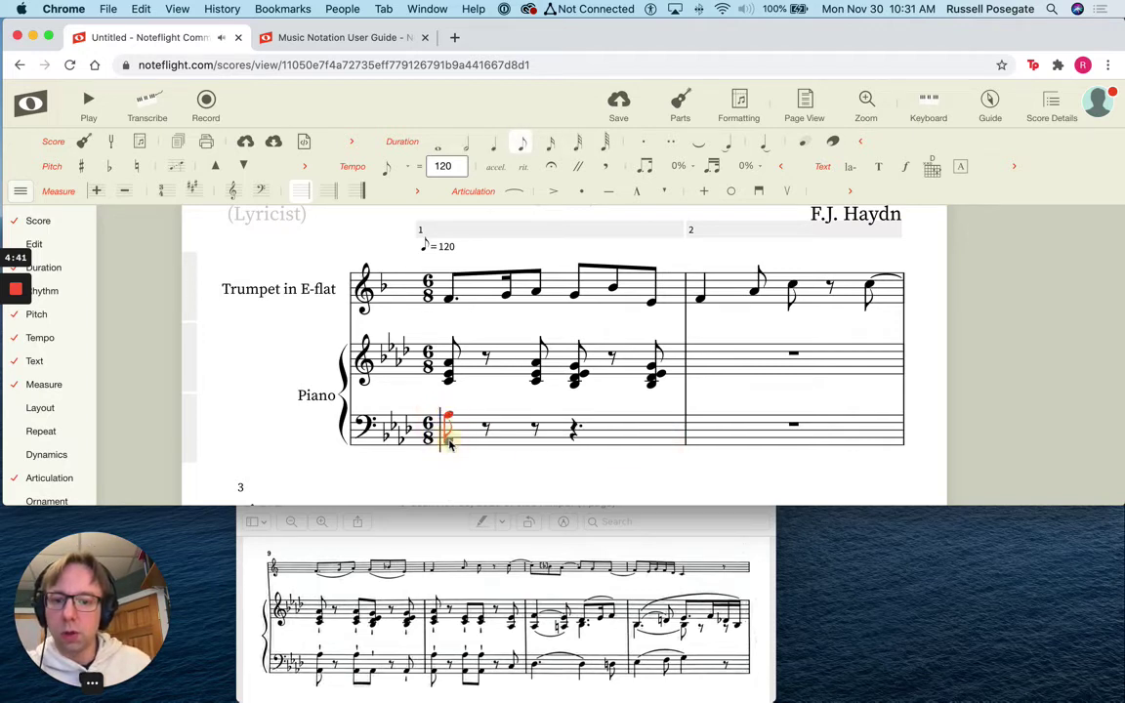
pyautogui.click(450, 443)
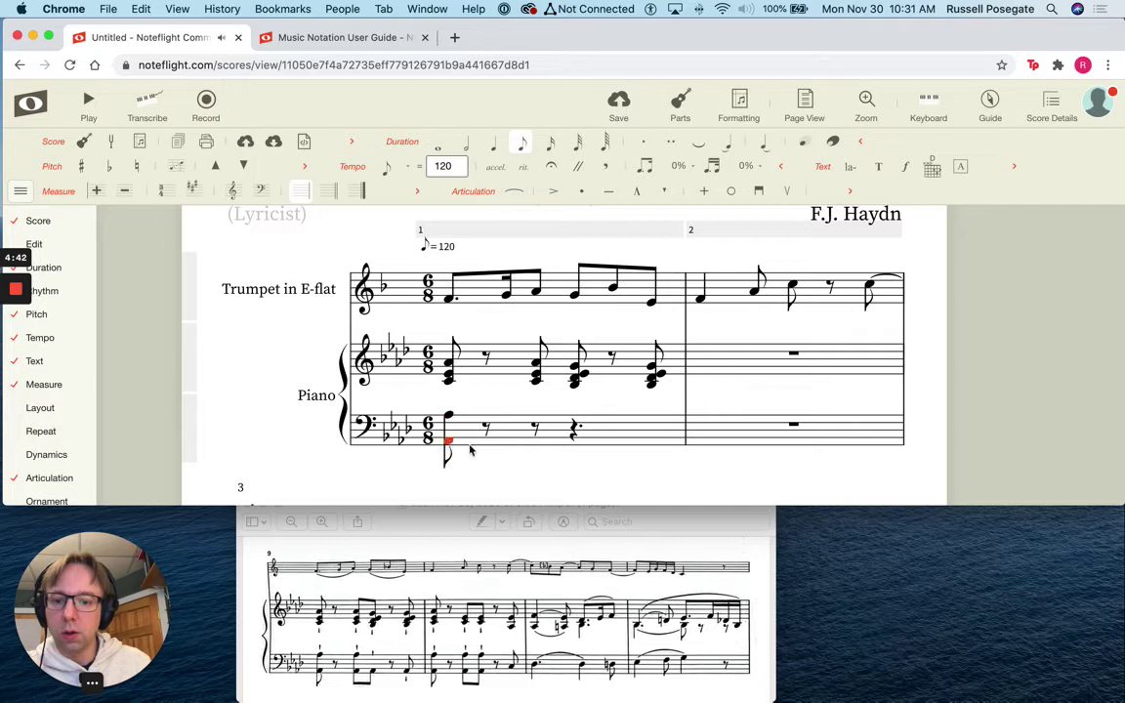
pyautogui.click(536, 421)
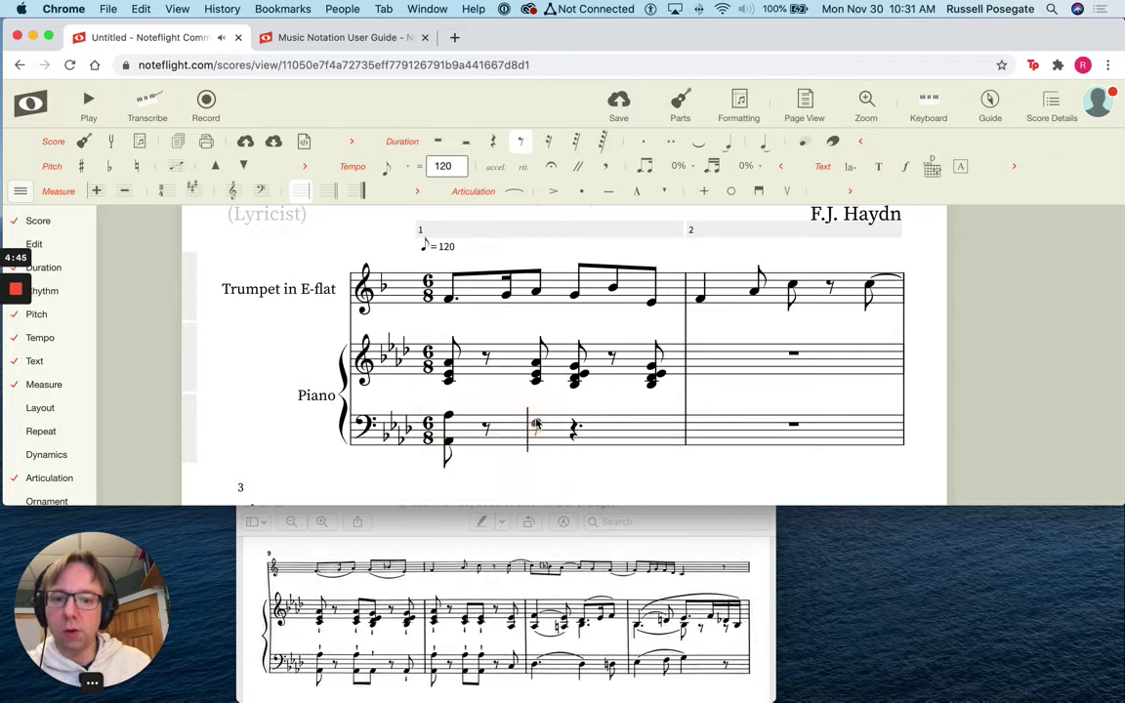
pyautogui.click(535, 417)
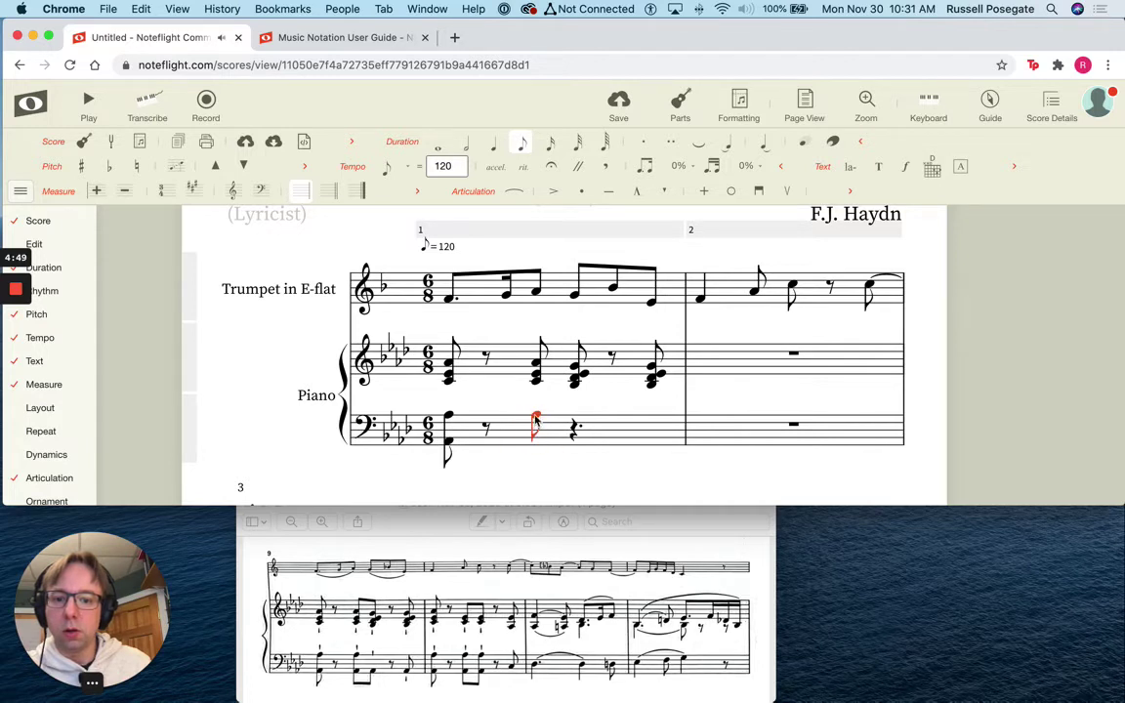
pyautogui.click(534, 437)
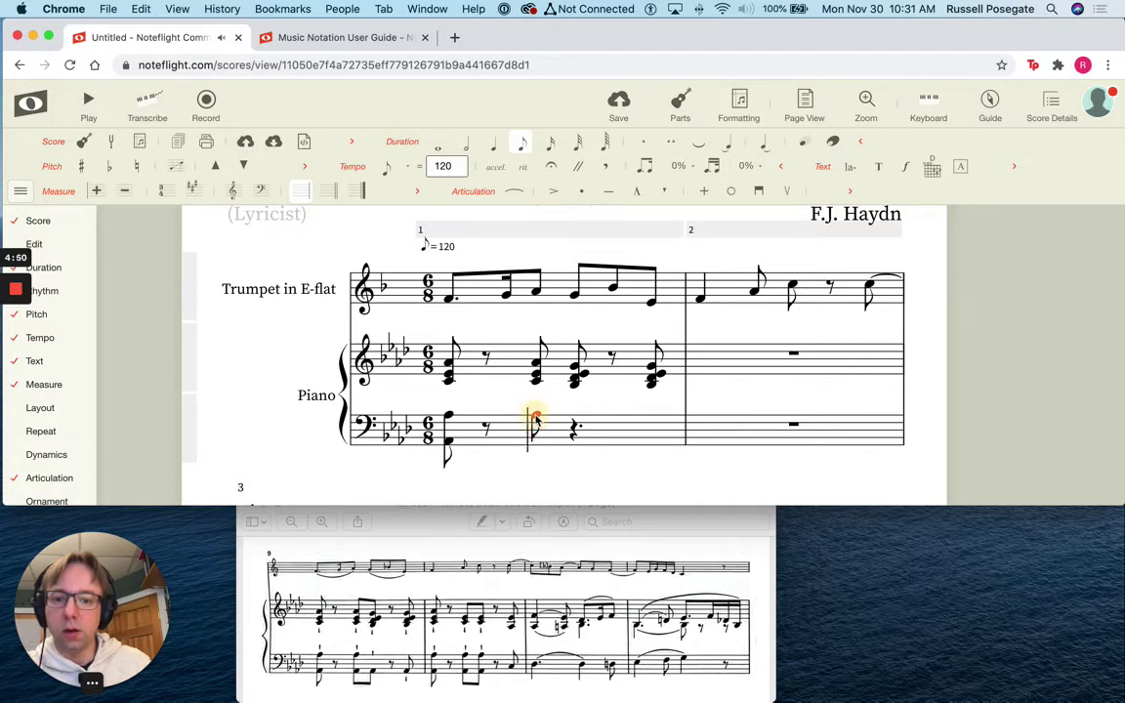
pyautogui.click(535, 441)
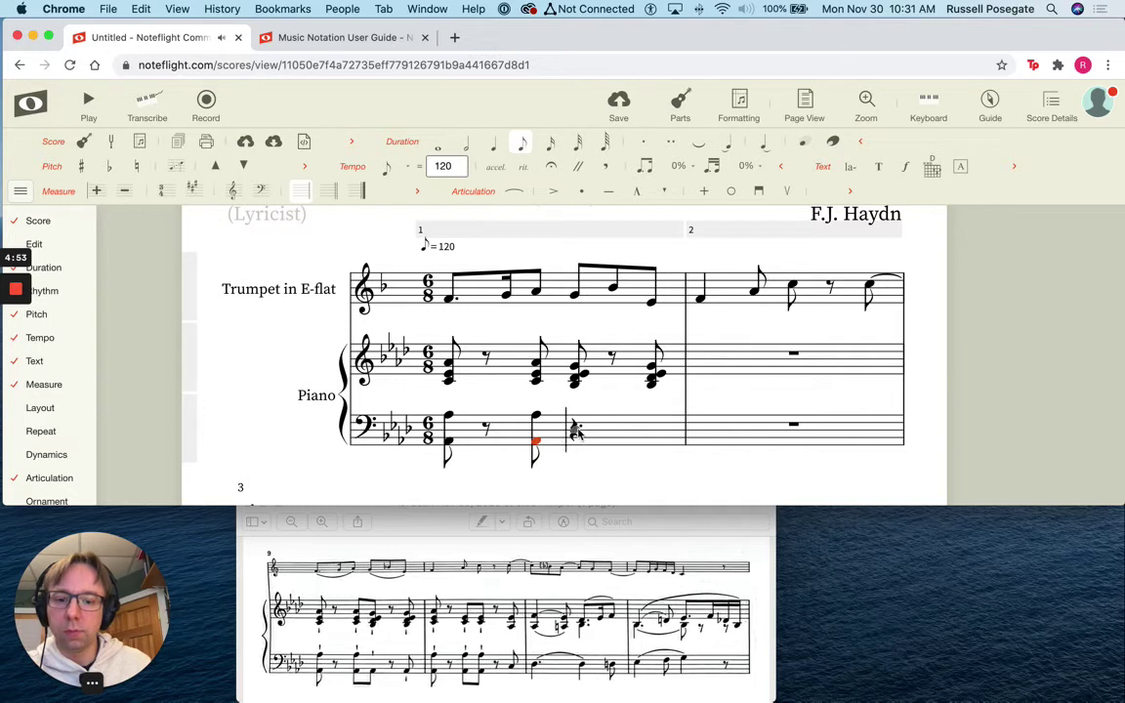
# Add single bass eighth notes, replacing the last bass rest with an eighth.
pyautogui.click(576, 435)
pyautogui.click(575, 446)
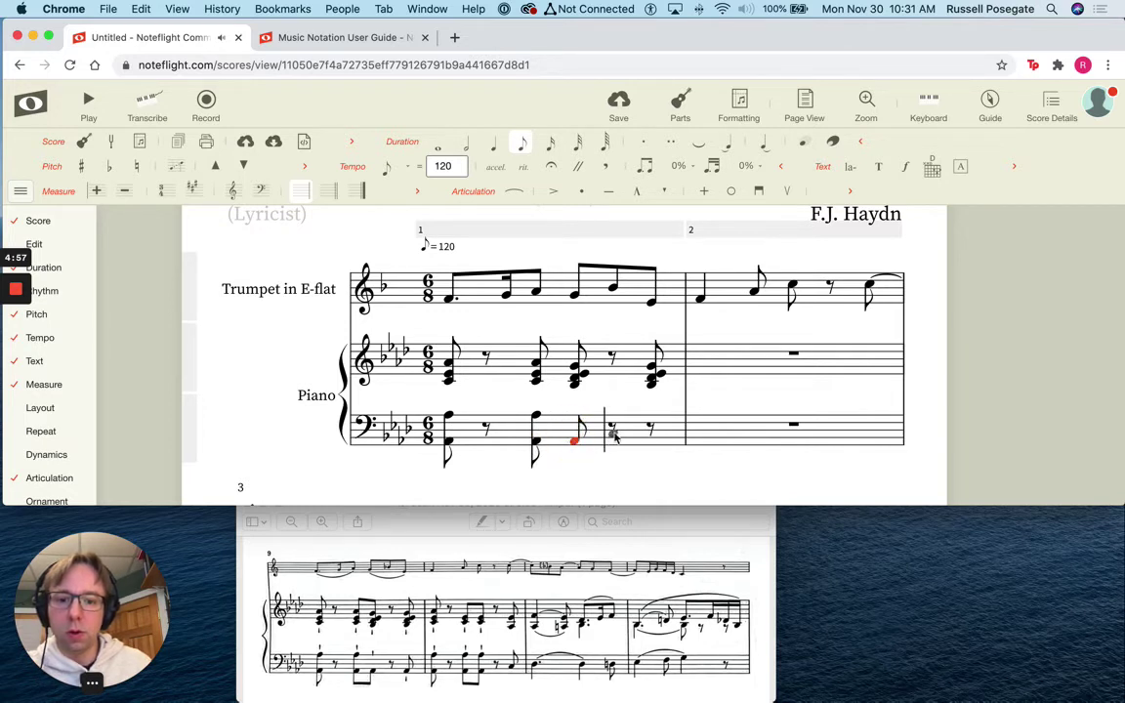
pyautogui.click(650, 439)
pyautogui.click(649, 437)
pyautogui.click(650, 442)
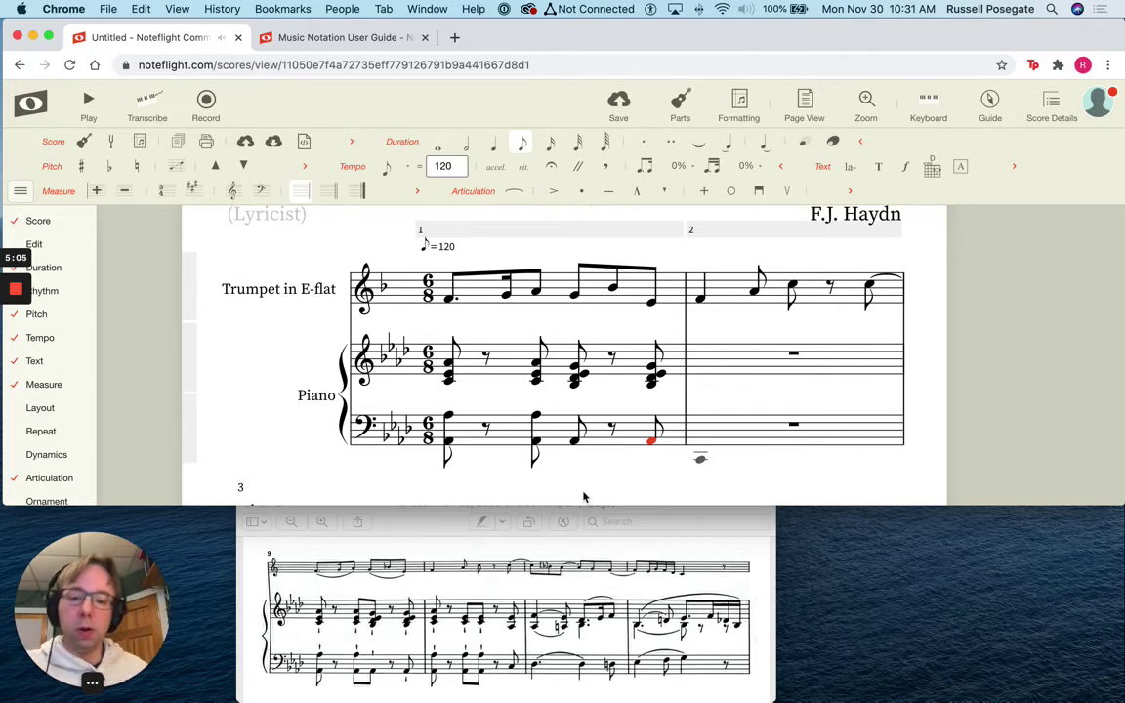
# Add performance text 'Andante' on the first trumpet note and drag it beside ♩=120.
pyautogui.scroll(5, 527, 580)
pyautogui.scroll(-1, 528, 580)
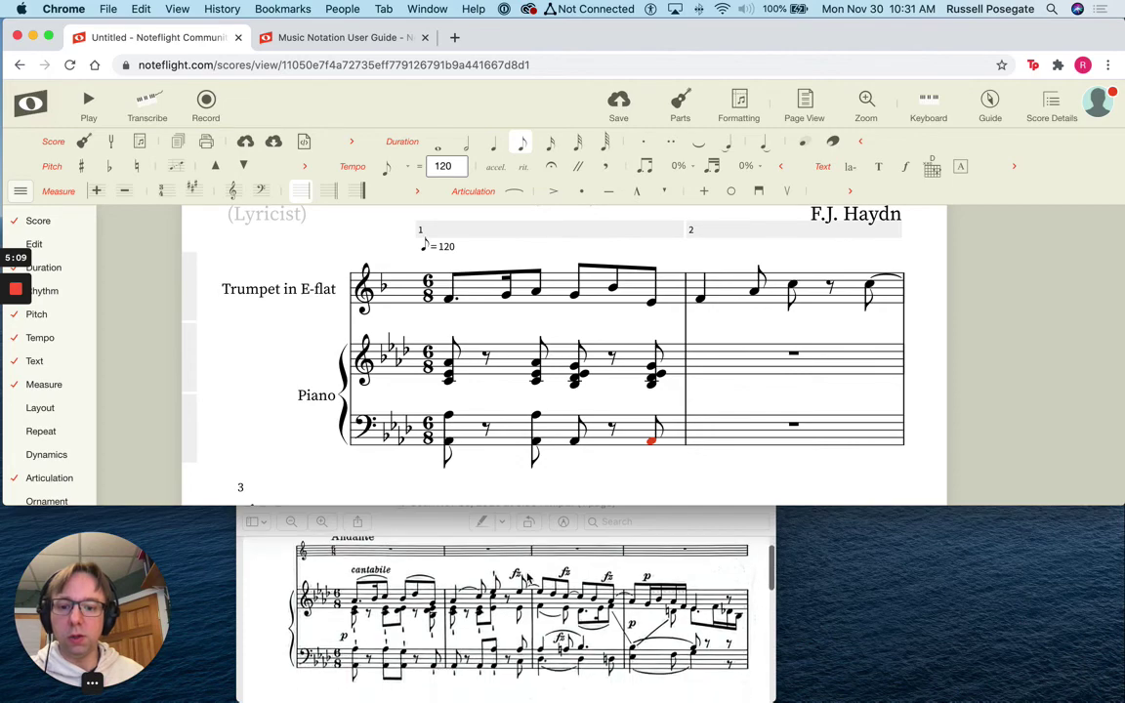
pyautogui.scroll(1, 527, 580)
pyautogui.scroll(-5, 440, 579)
pyautogui.scroll(5, 366, 578)
pyautogui.scroll(2, 434, 584)
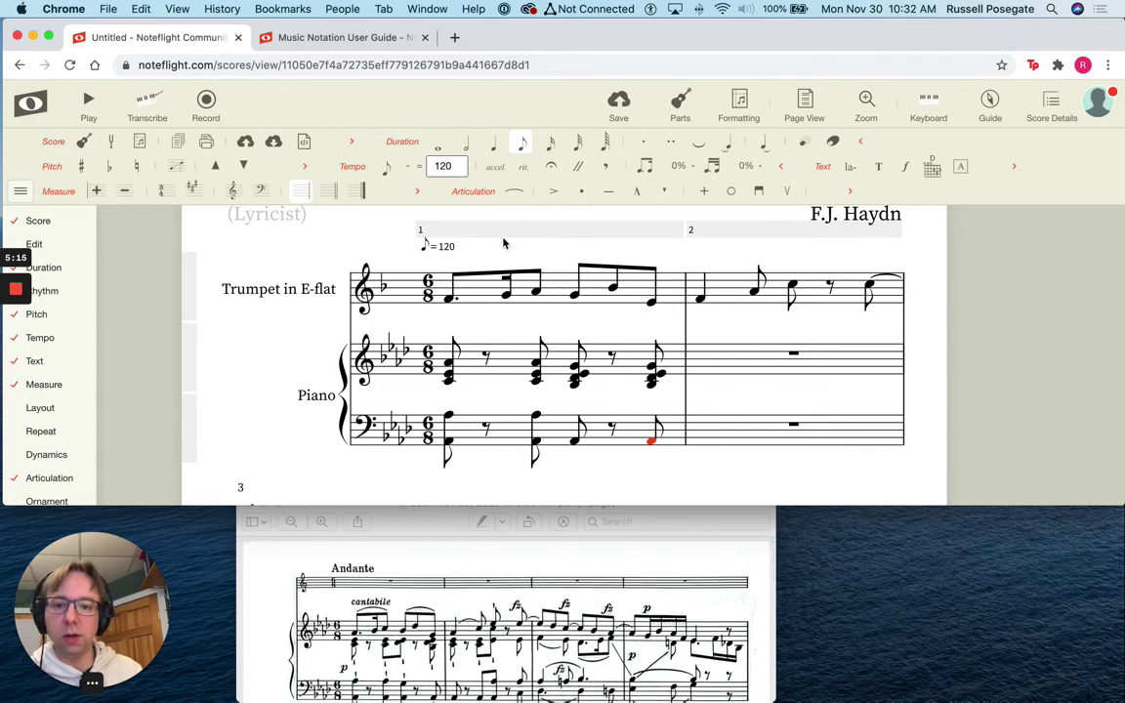
pyautogui.moveTo(39, 365)
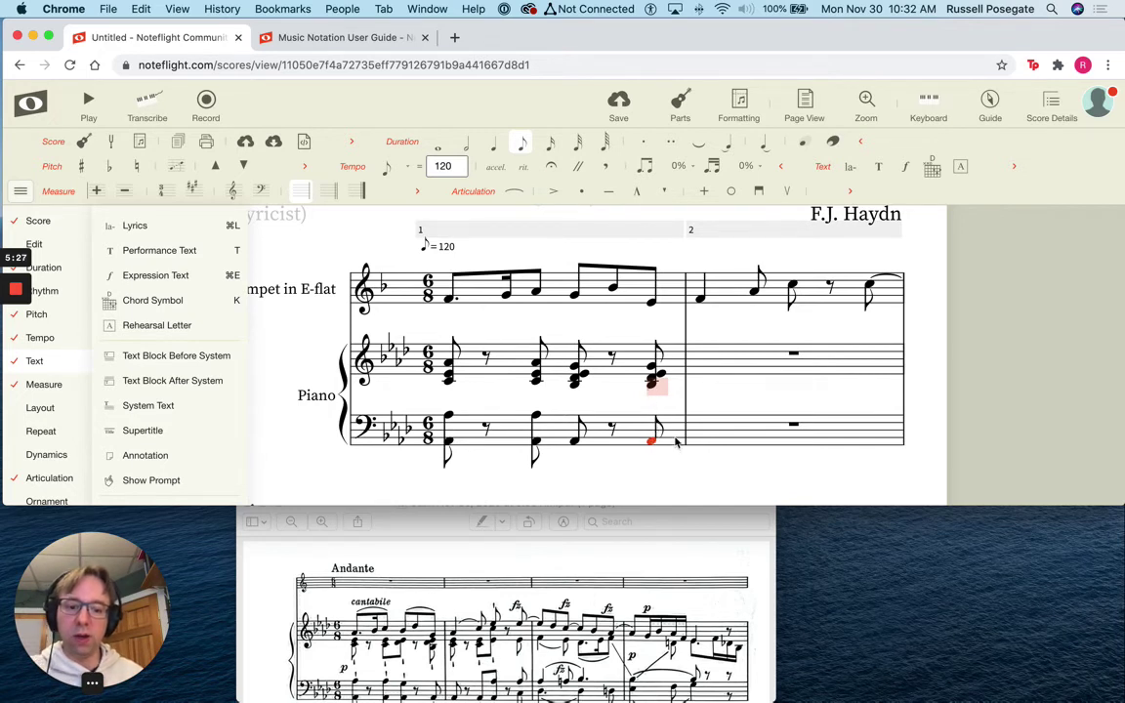
pyautogui.click(715, 402)
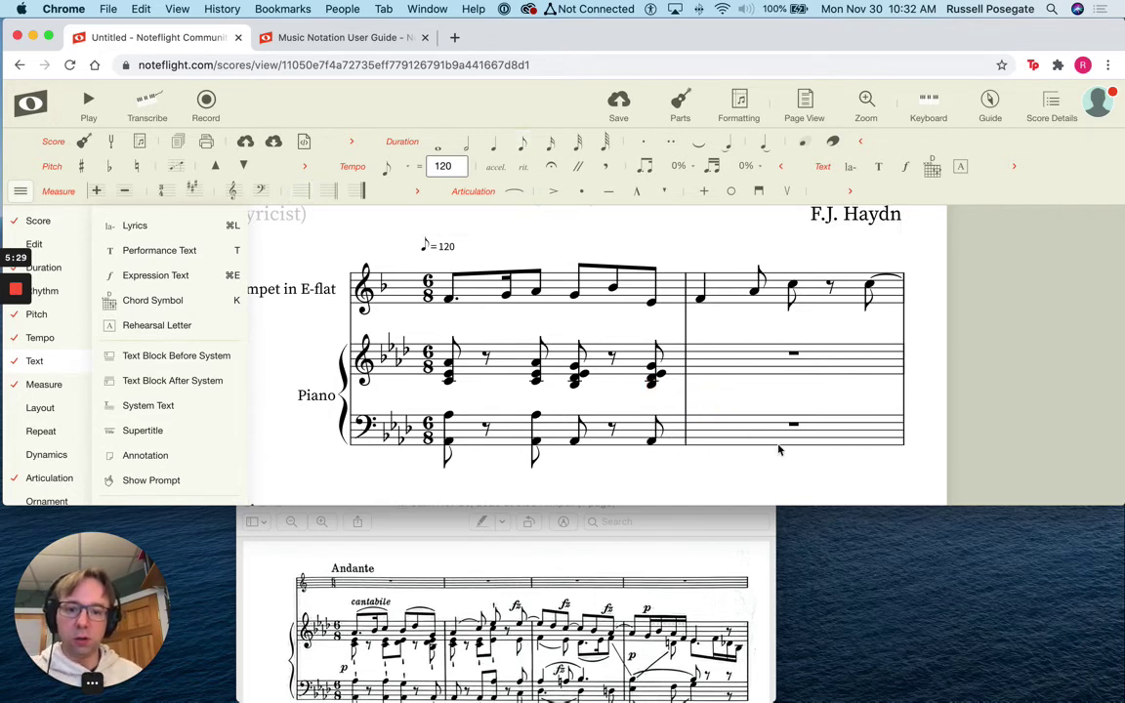
pyautogui.click(449, 304)
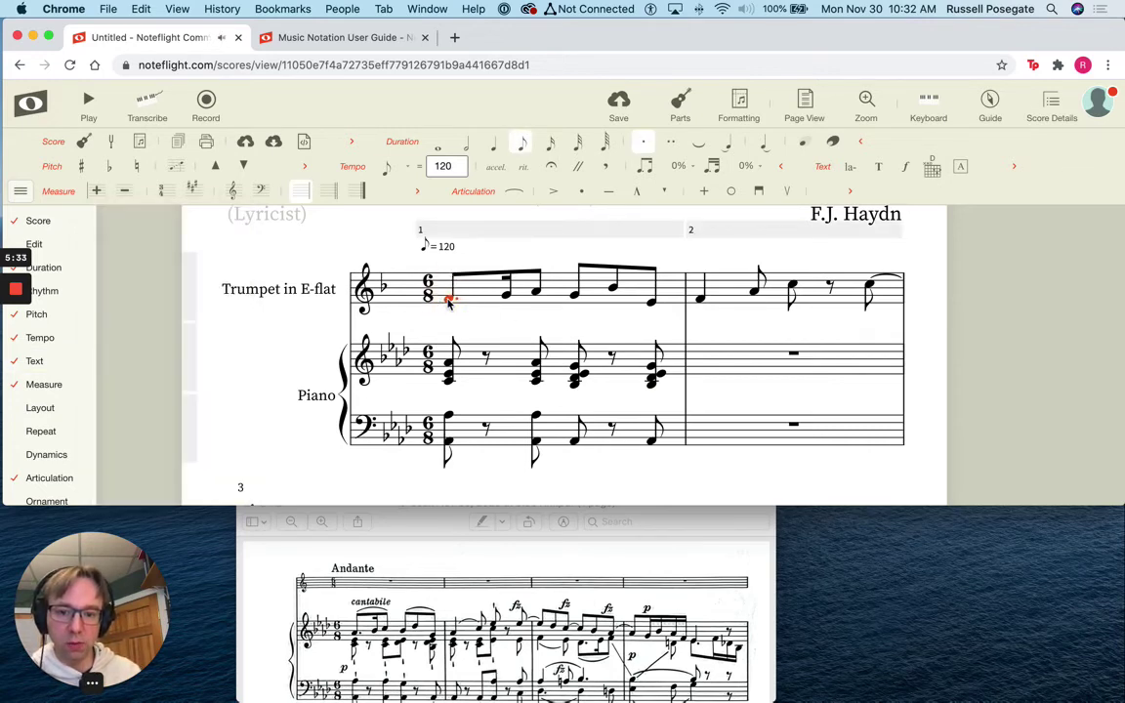
pyautogui.moveTo(29, 291)
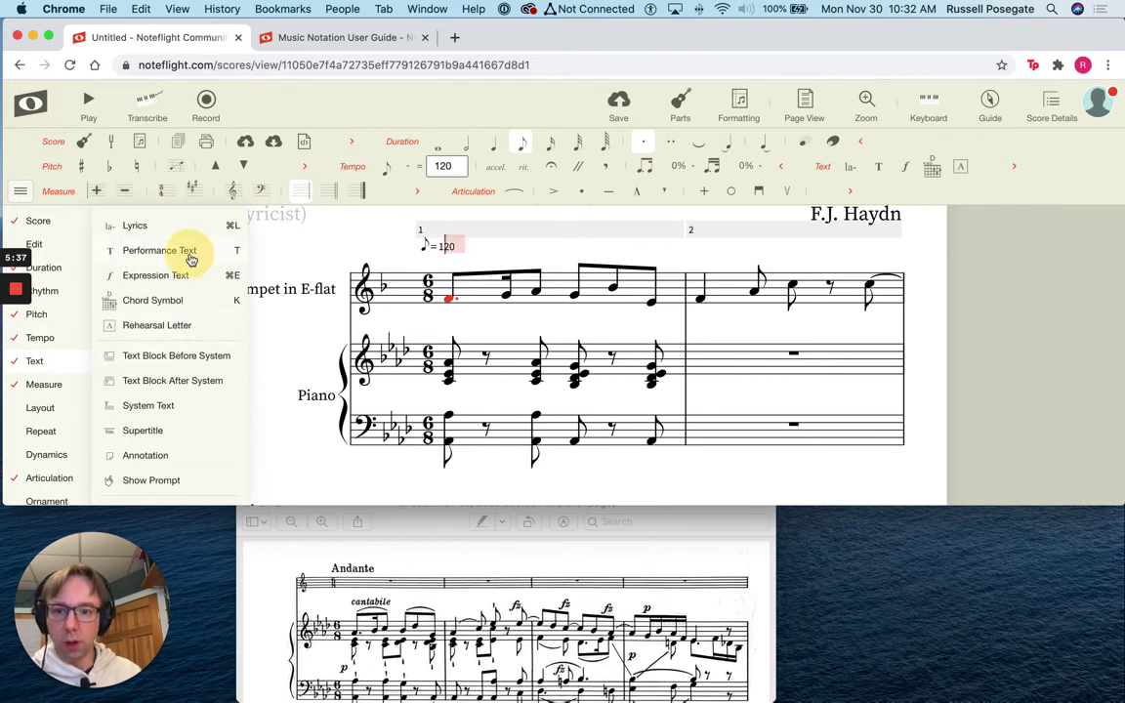
pyautogui.write('Andante')
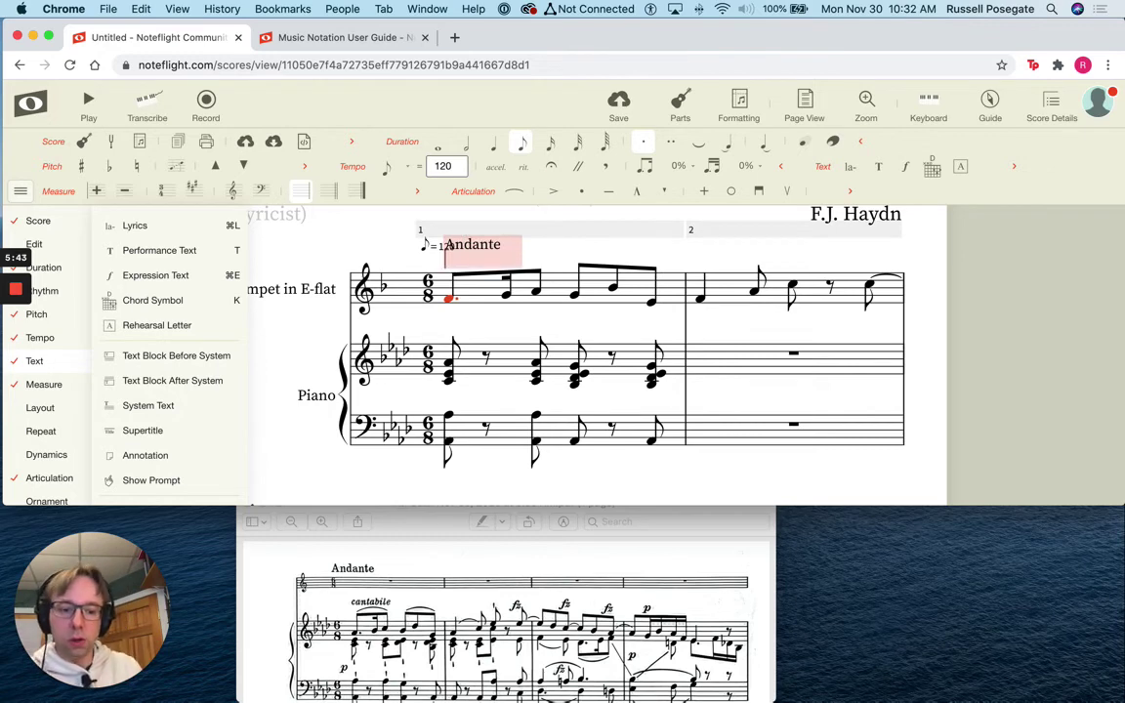
pyautogui.click(547, 244)
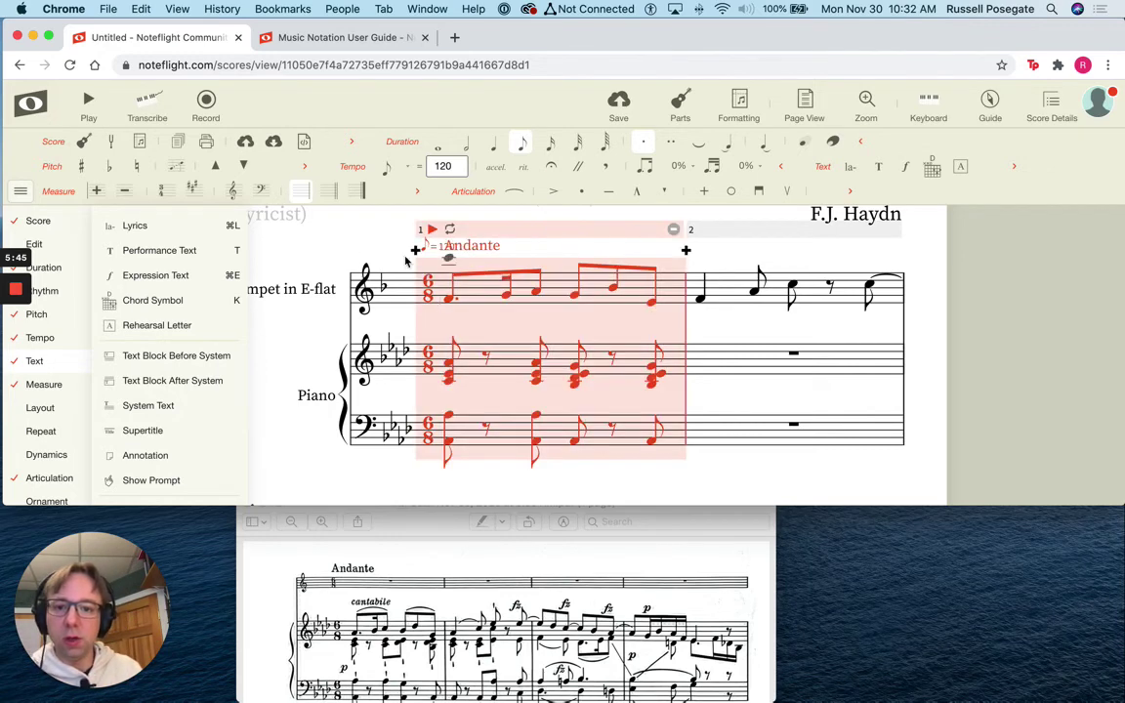
pyautogui.click(327, 230)
pyautogui.moveTo(475, 250)
pyautogui.mouseDown()
pyautogui.moveTo(450, 264)
pyautogui.moveTo(447, 254)
pyautogui.moveTo(489, 250)
pyautogui.mouseUp()
# Attach expression text 'p' to the first trumpet note in measure 1.
pyautogui.click(577, 301)
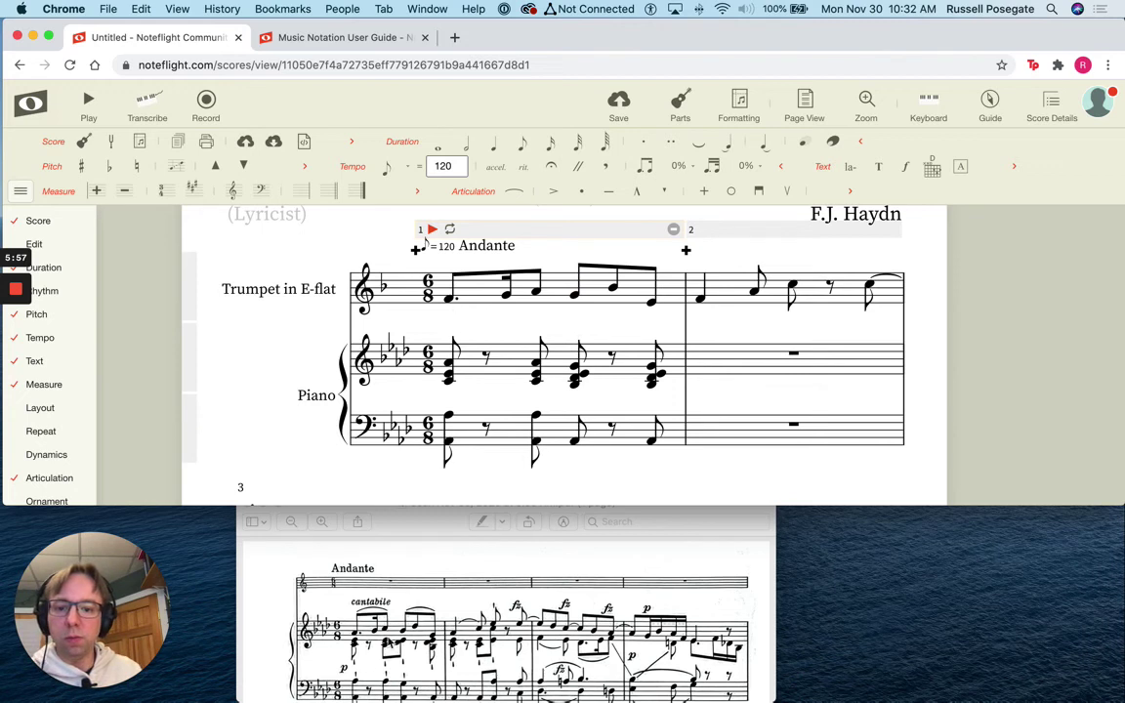
pyautogui.click(449, 302)
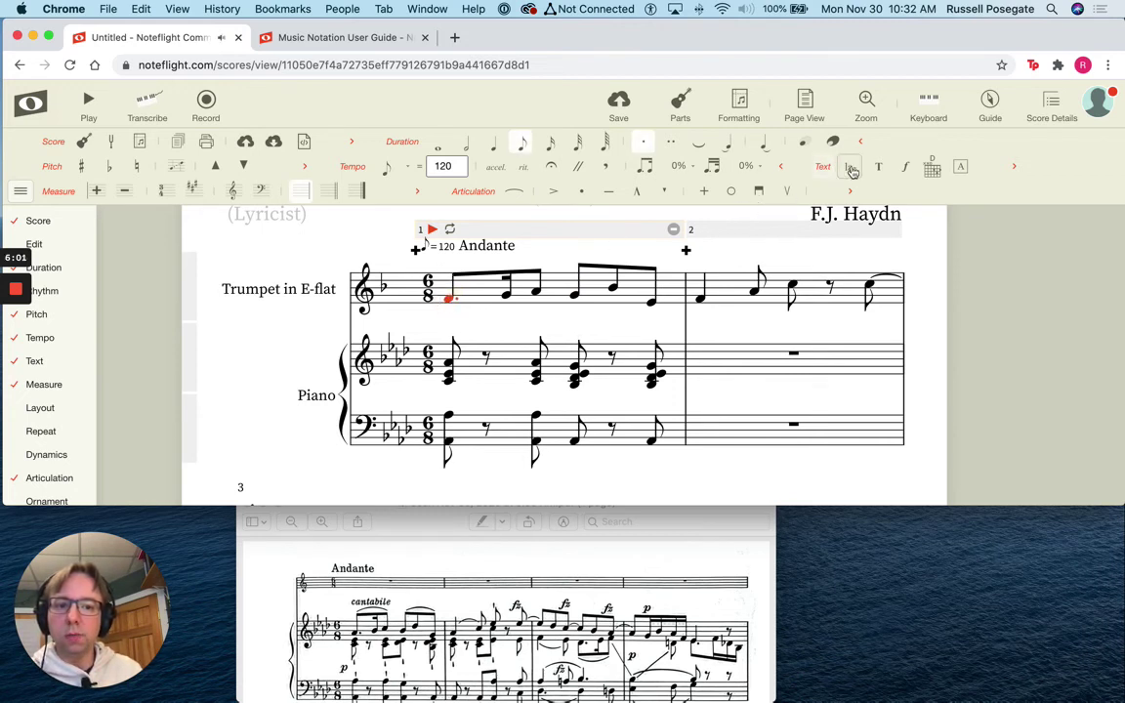
pyautogui.click(484, 229)
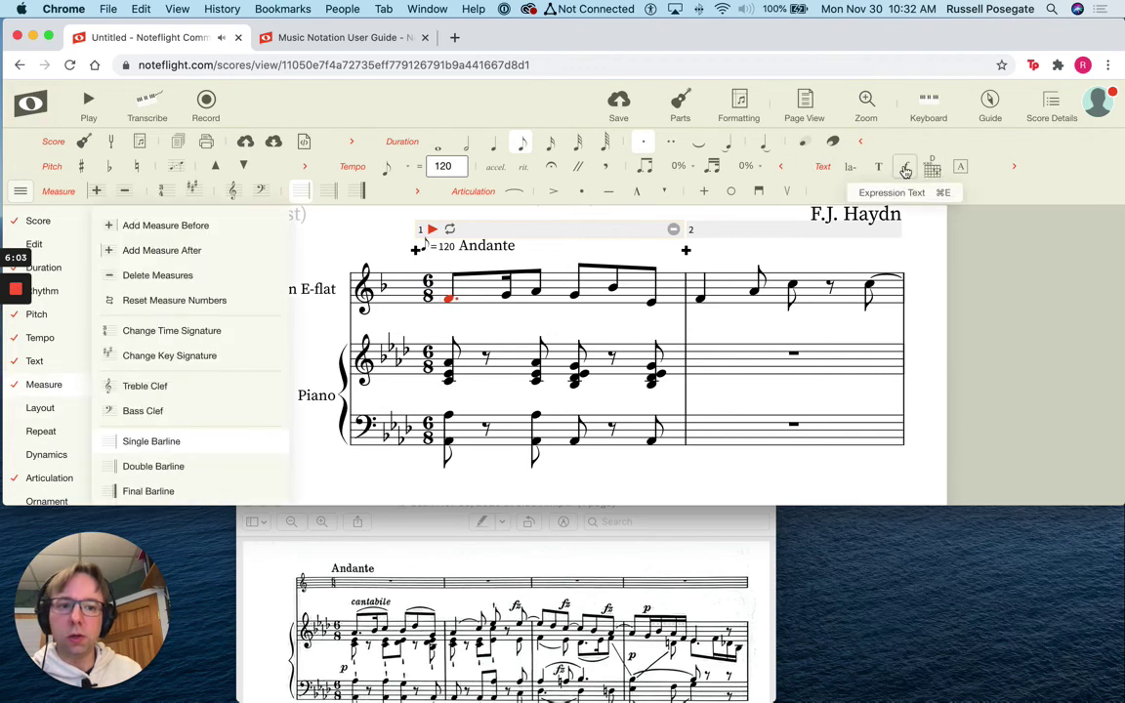
pyautogui.press('Escape')
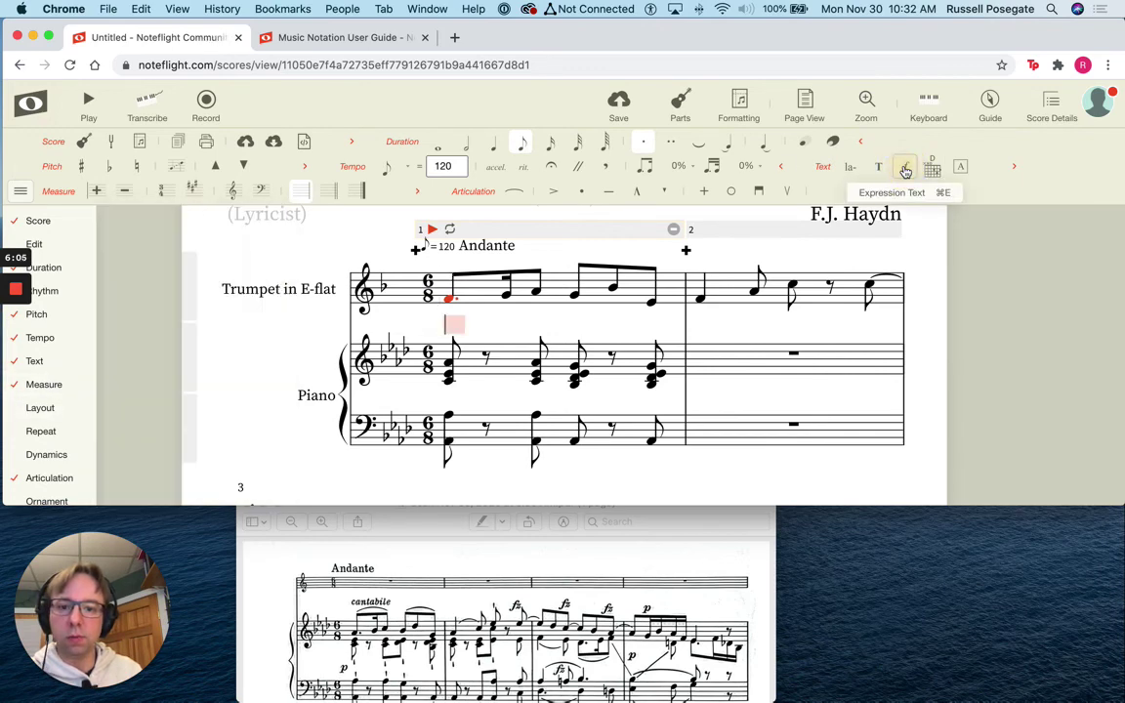
pyautogui.write('p')
pyautogui.press('Return')
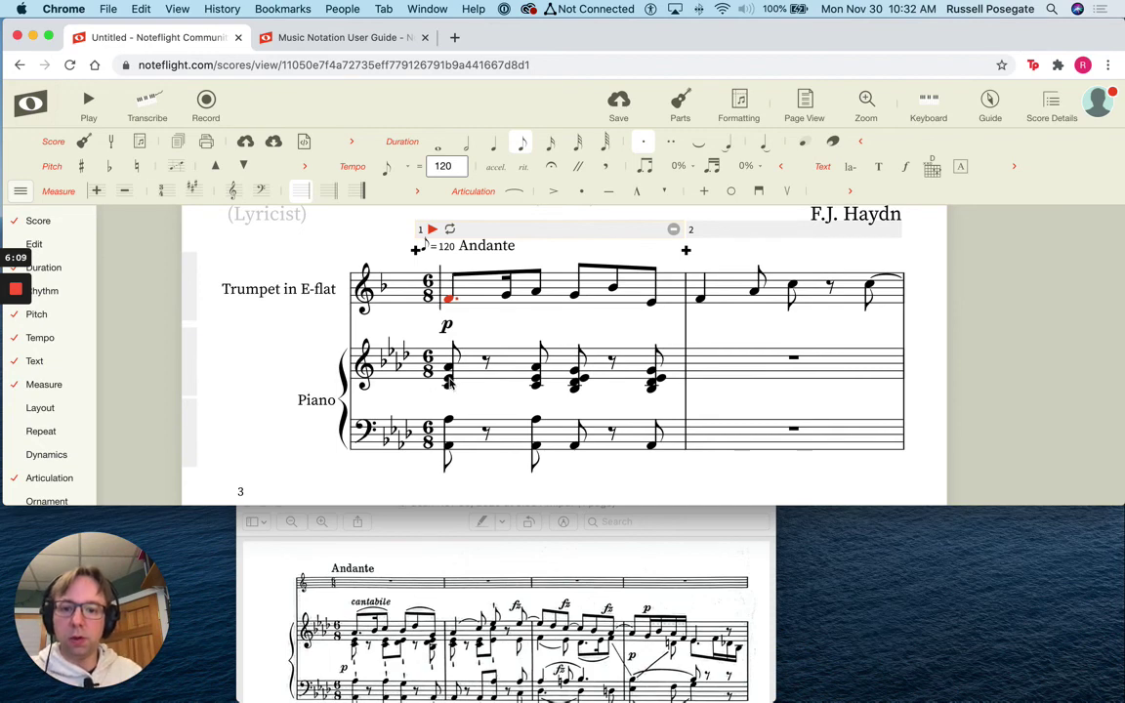
pyautogui.click(449, 379)
pyautogui.press('super+t')
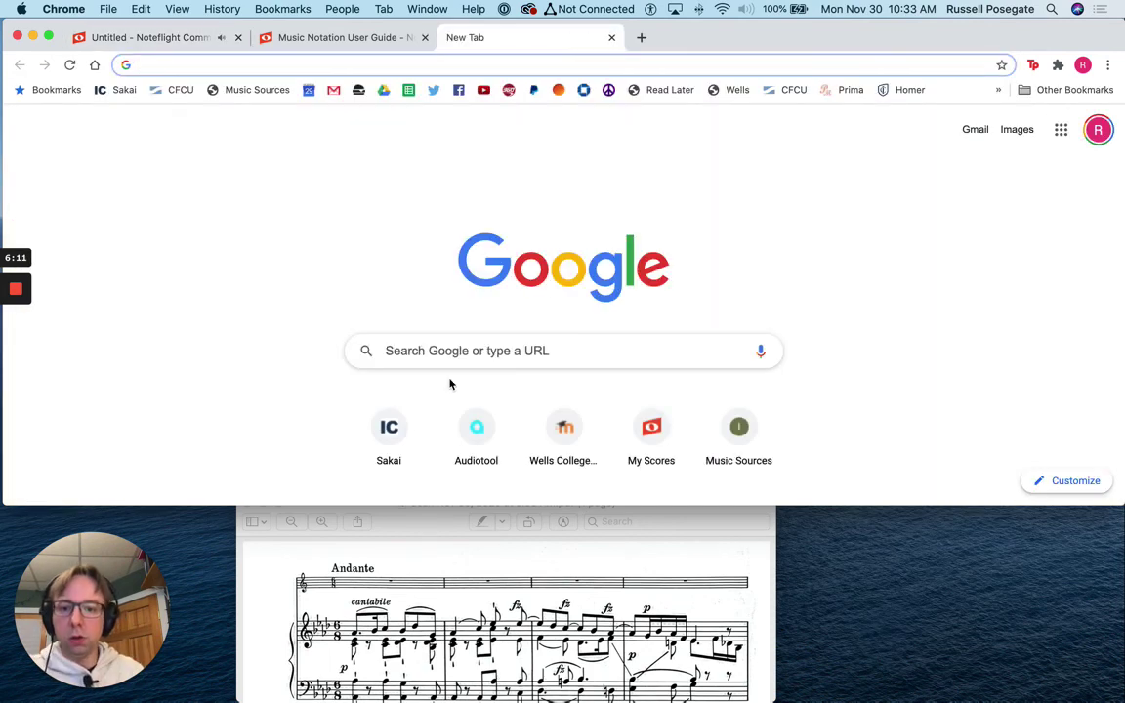
pyautogui.click(611, 37)
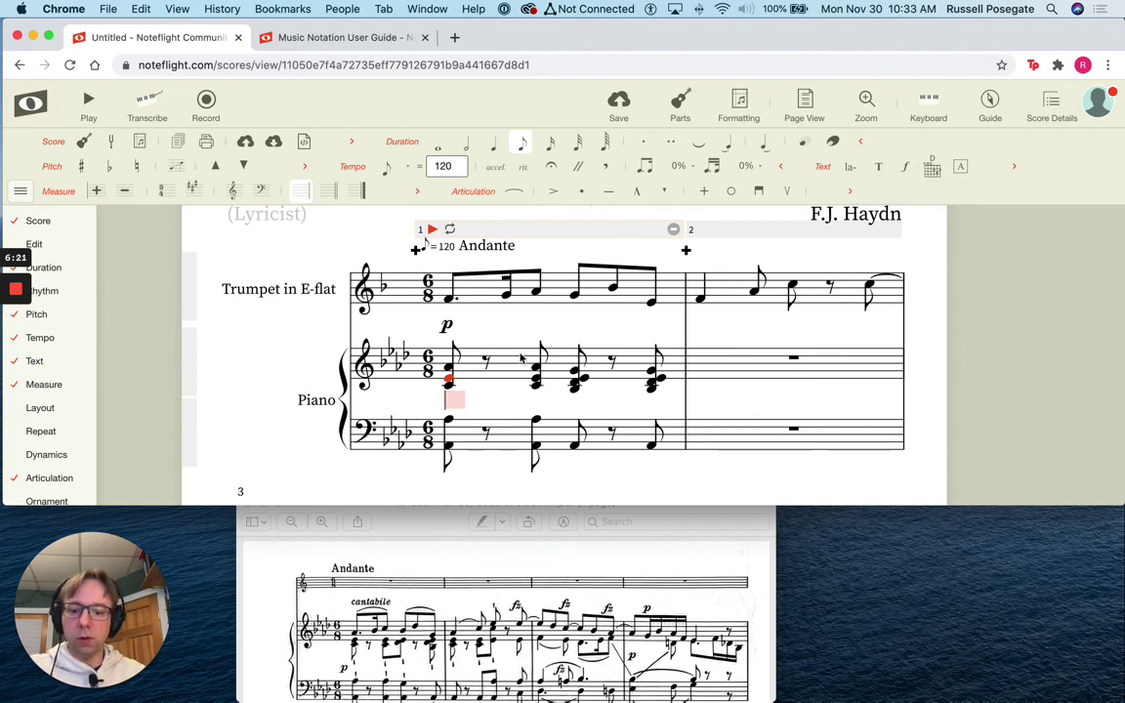
# Enter 'p' as the dynamic under the piano's first treble chord.
pyautogui.write('p')
pyautogui.press('Return')
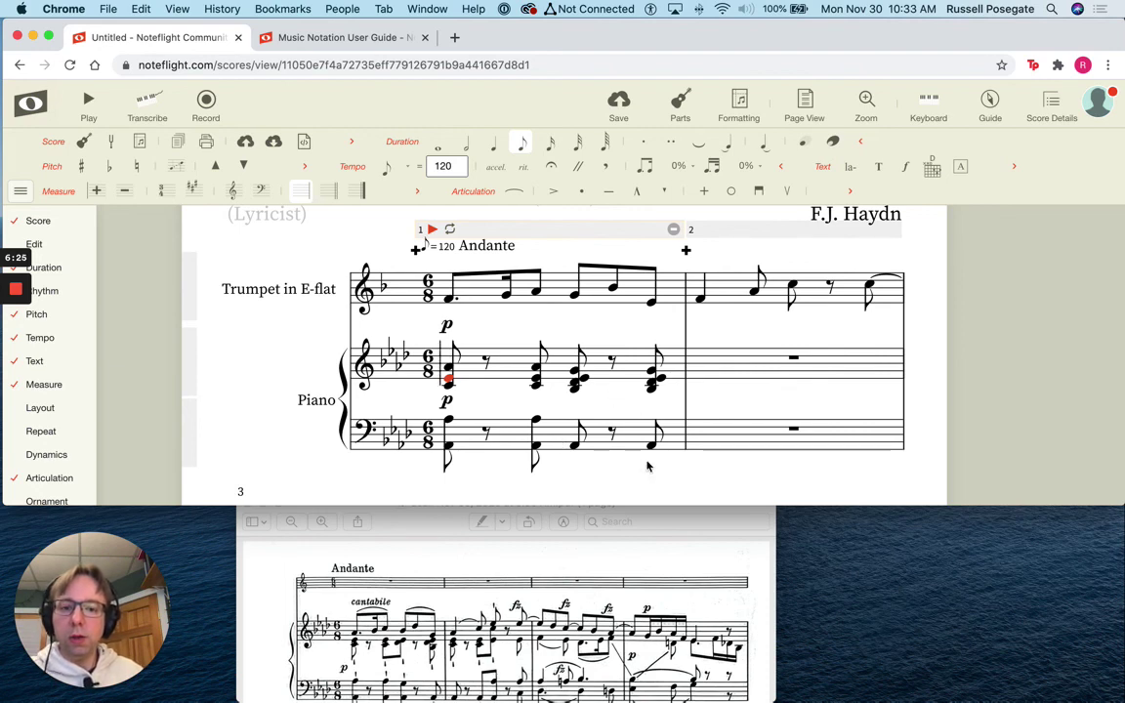
pyautogui.scroll(-10, 505, 615)
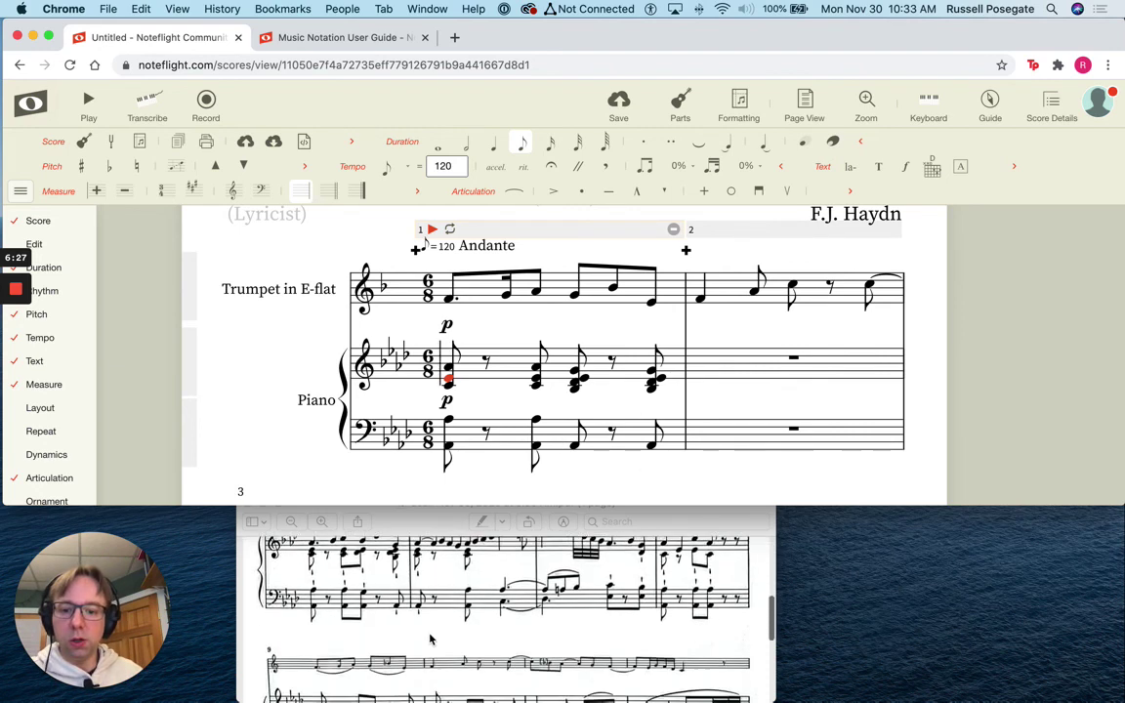